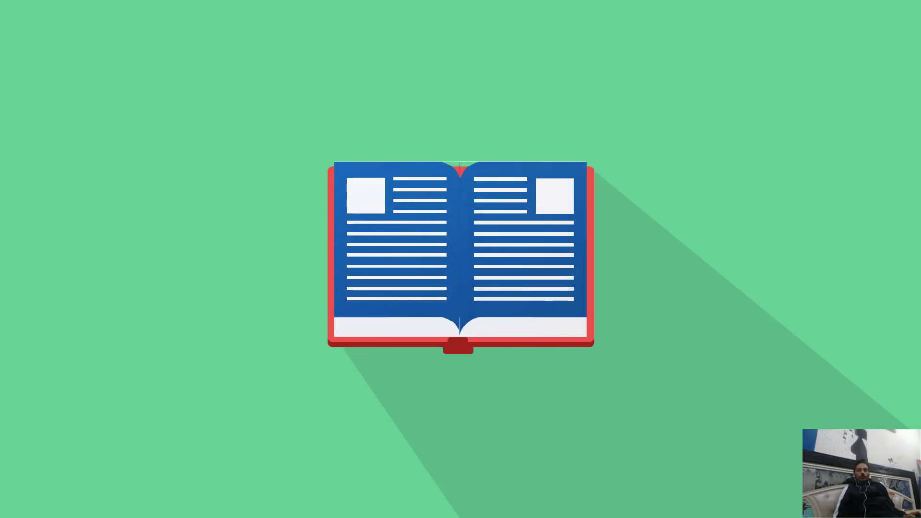
Exit the slide show and switch to the single-slide flipbook presentation containing the grey-and-white open book
{"action": "key", "text": "Escape"}
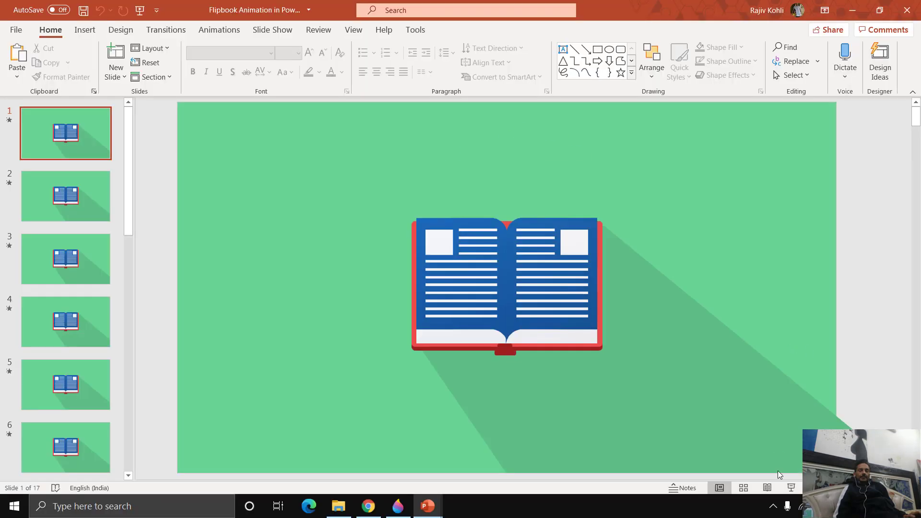
{"action": "mouse_move", "coordinate": [428, 506]}
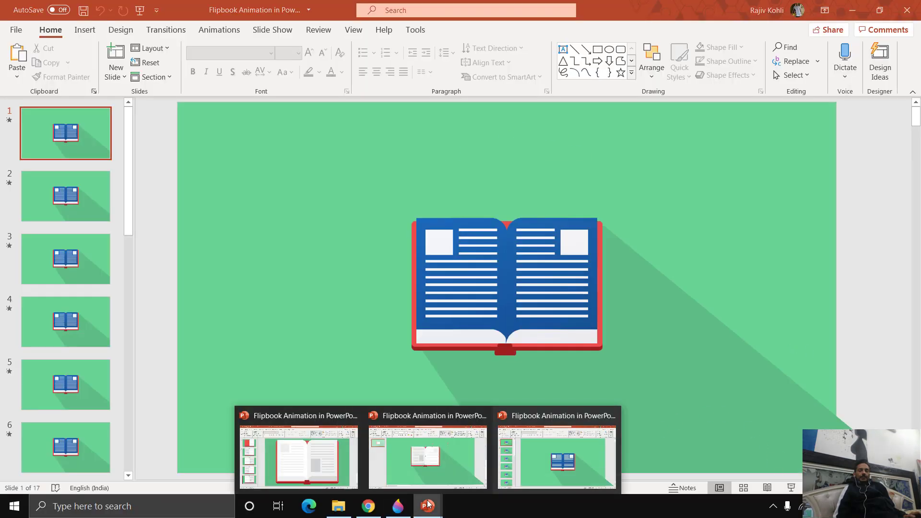
{"action": "mouse_move", "coordinate": [291, 458]}
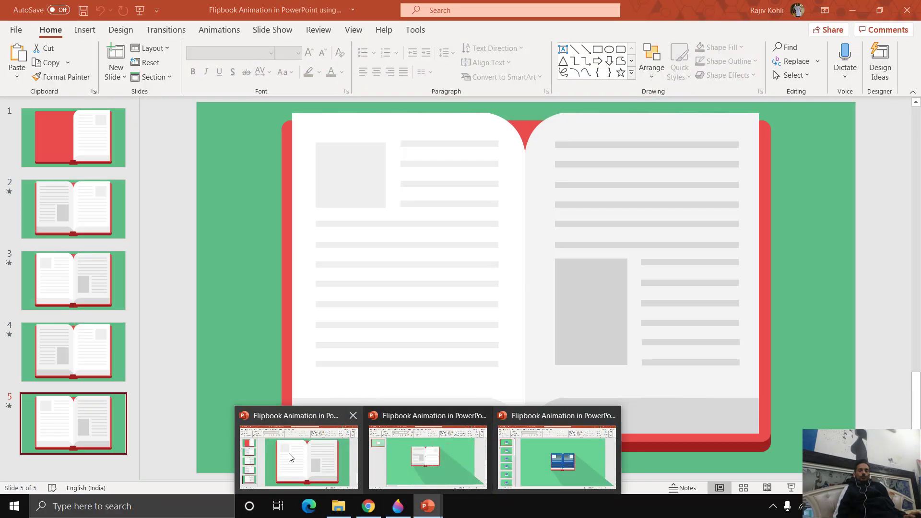
{"action": "left_click", "coordinate": [407, 459]}
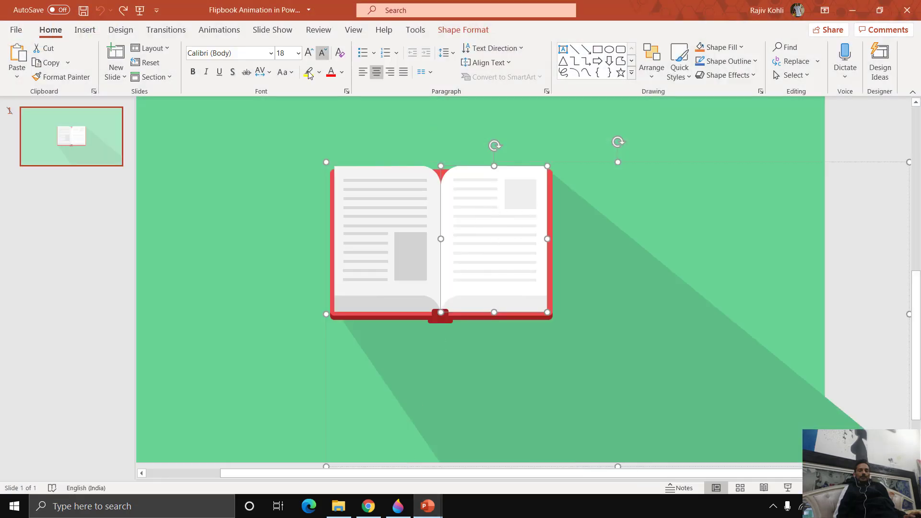
Show the list of all objects on the slide and ungroup the complete book illustration into its component groups
{"action": "left_click", "coordinate": [791, 75]}
{"action": "left_click", "coordinate": [806, 119]}
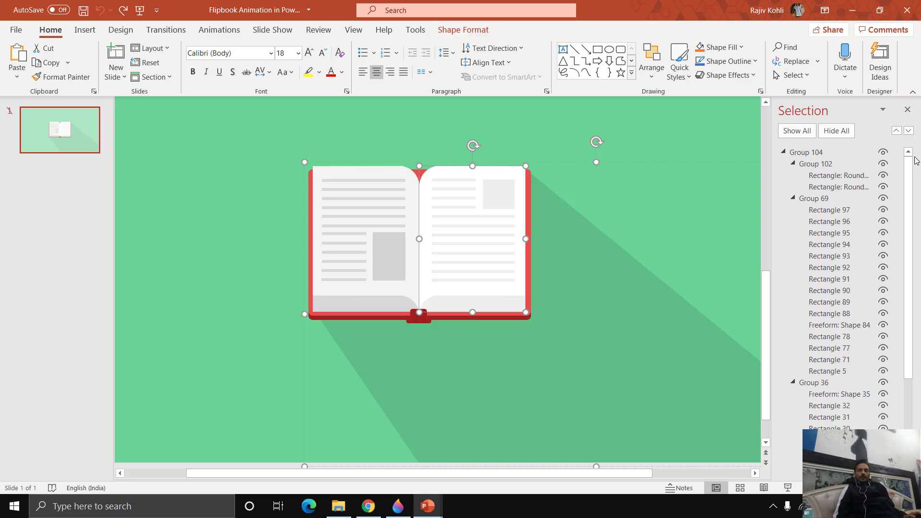
{"action": "left_click", "coordinate": [464, 30]}
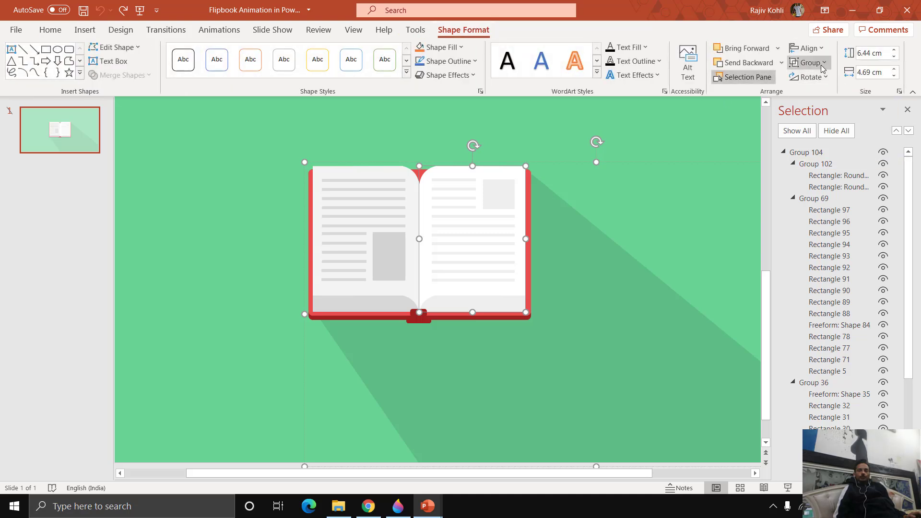
{"action": "left_click", "coordinate": [809, 63]}
{"action": "left_click", "coordinate": [818, 115]}
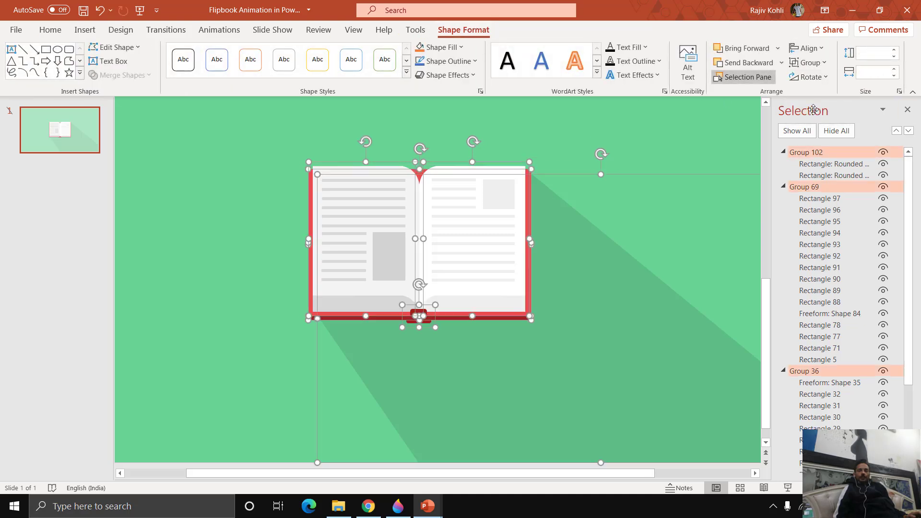
{"action": "left_click", "coordinate": [713, 162]}
Hide the book's spine, left page, cover and shadow so that only the right page is shown
{"action": "left_click", "coordinate": [883, 153]}
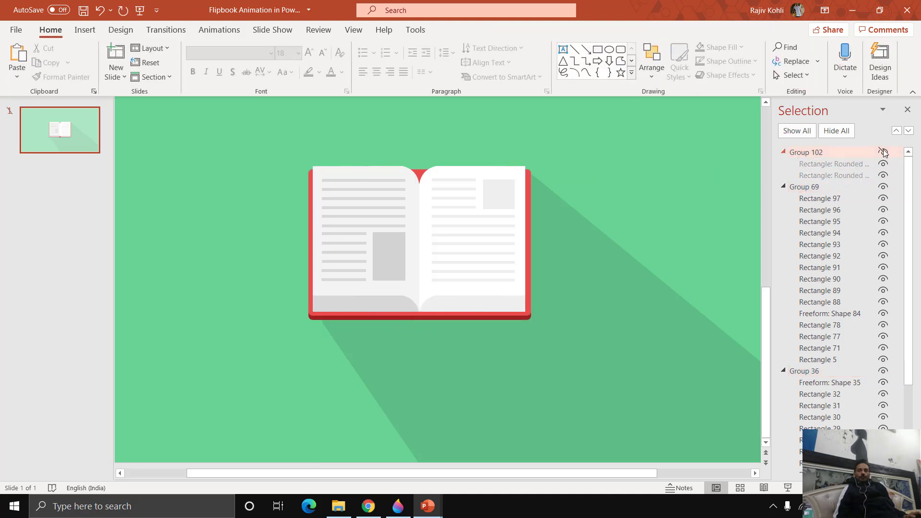
{"action": "left_click", "coordinate": [883, 187]}
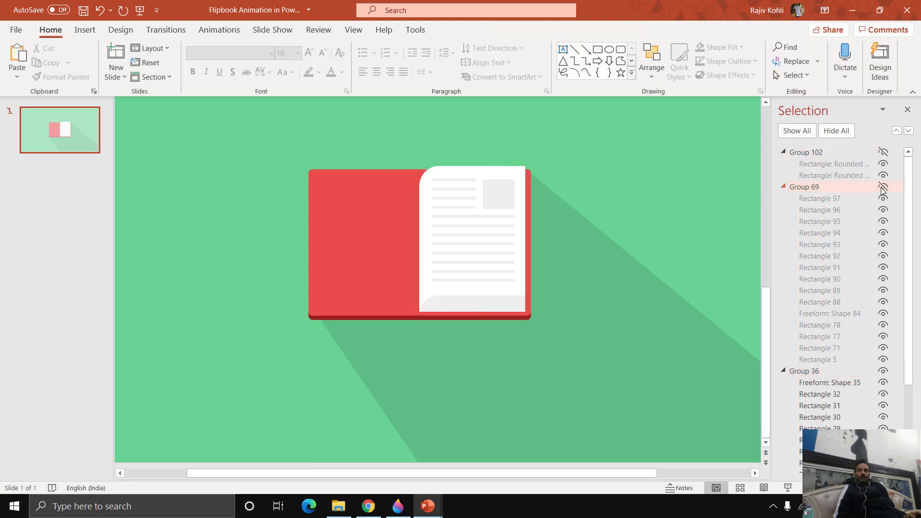
{"action": "left_click", "coordinate": [883, 371]}
{"action": "left_click", "coordinate": [883, 371]}
{"action": "left_click", "coordinate": [885, 342]}
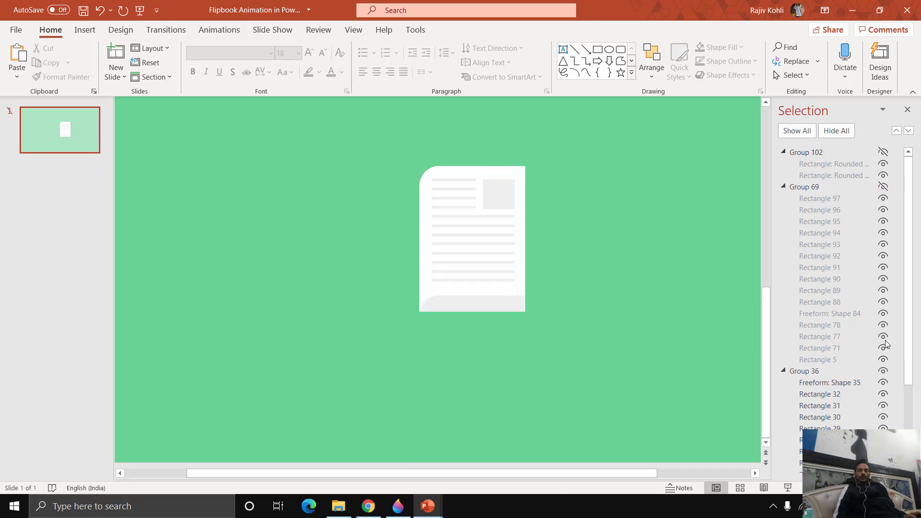
{"action": "left_click", "coordinate": [516, 232]}
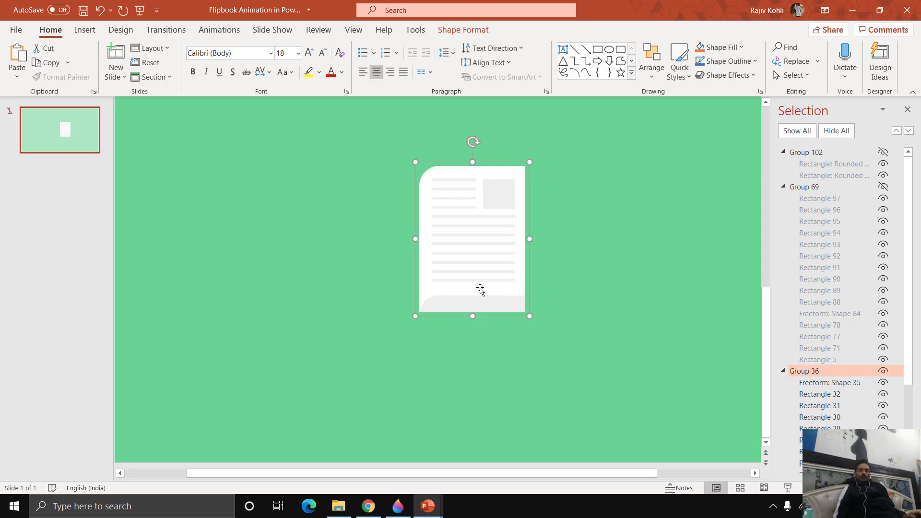
{"action": "left_click", "coordinate": [884, 188]}
{"action": "left_click", "coordinate": [366, 230]}
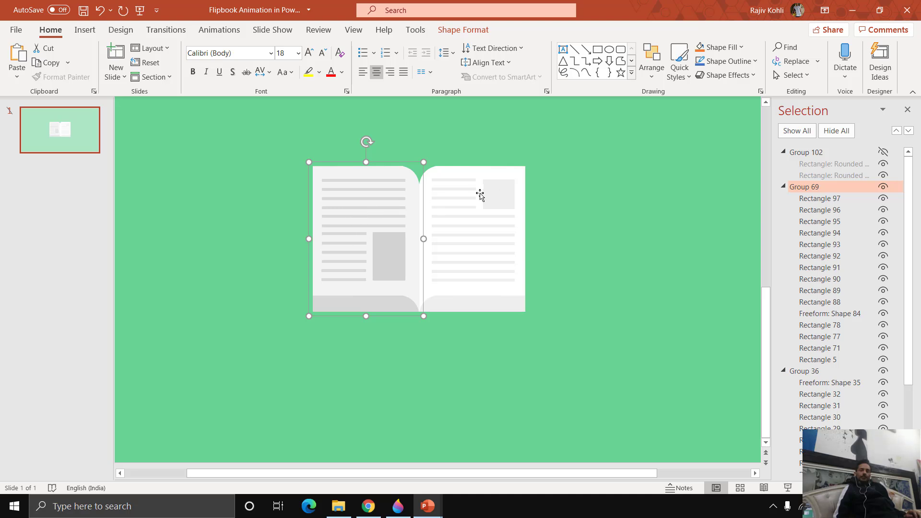
{"action": "left_click", "coordinate": [883, 187]}
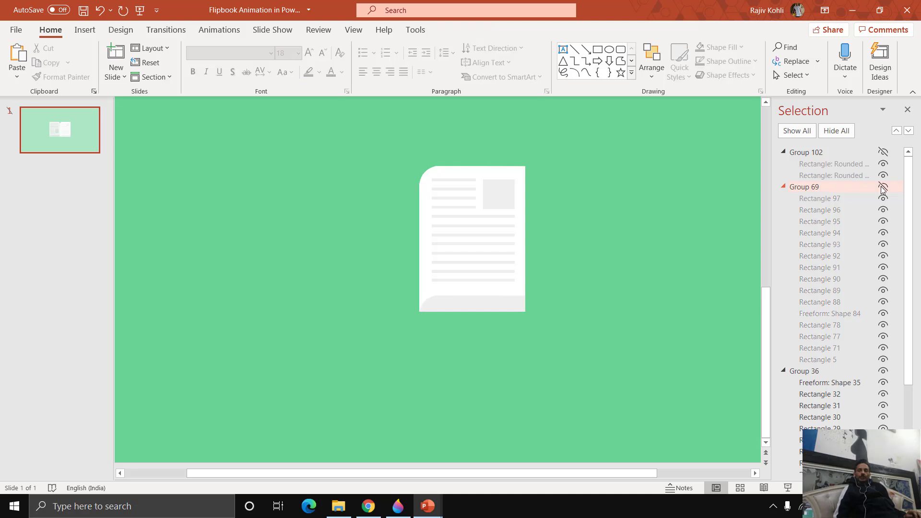
Copy the right page group from the slide and paste it onto the blank canvas in Paint 3D
{"action": "left_click", "coordinate": [485, 202]}
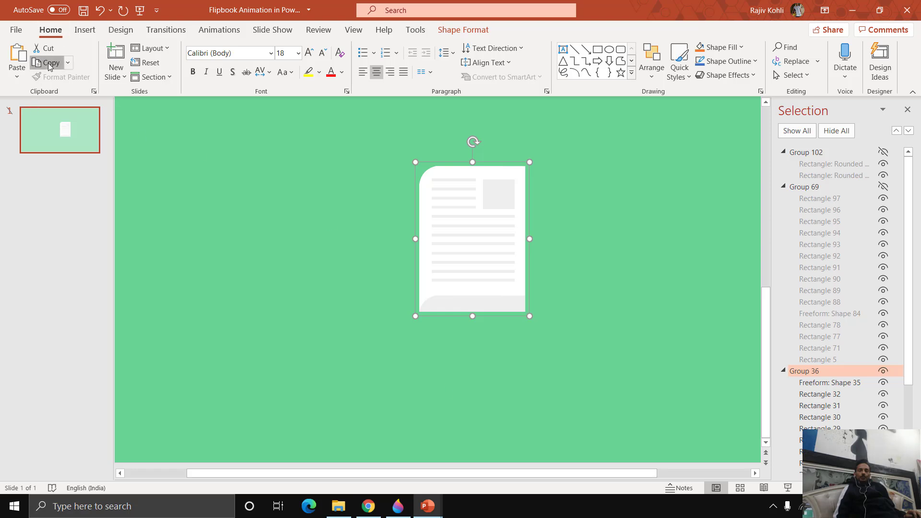
{"action": "left_click", "coordinate": [402, 511]}
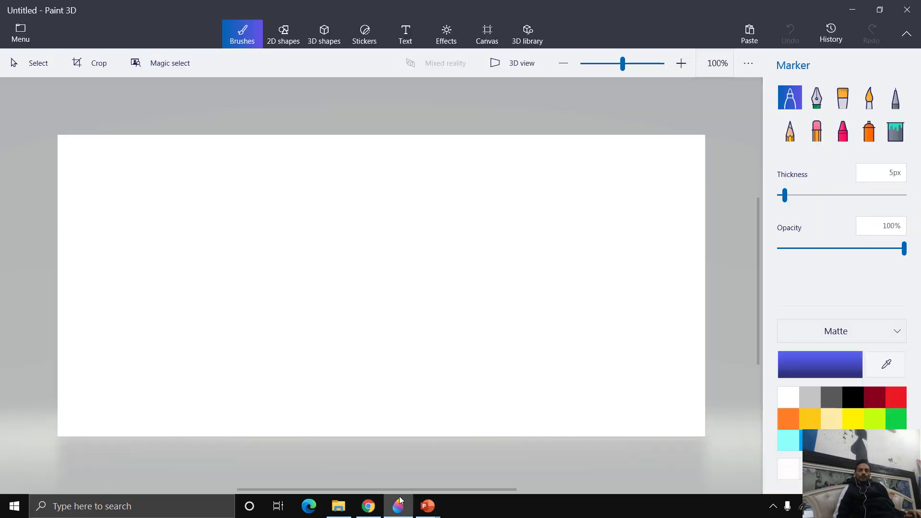
{"action": "right_click", "coordinate": [180, 192]}
{"action": "left_click", "coordinate": [222, 277]}
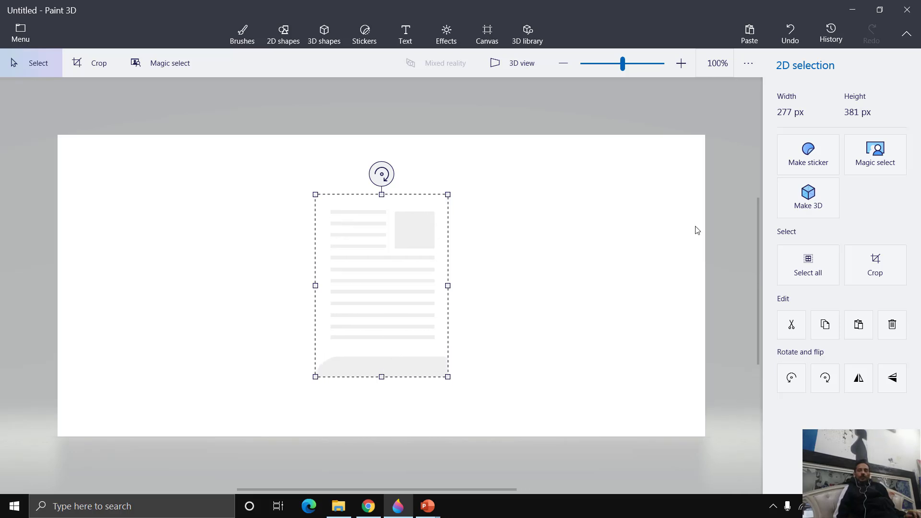
Convert the pasted page into a 3D object and rotate it very slightly about its vertical axis
{"action": "left_click", "coordinate": [816, 206]}
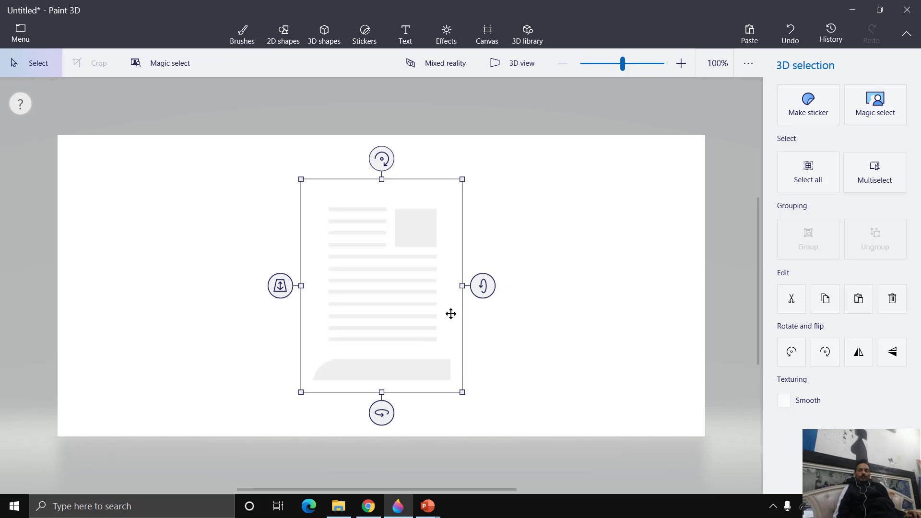
{"action": "mouse_move", "coordinate": [382, 413]}
{"action": "left_mouse_down"}
{"action": "mouse_move", "coordinate": [314, 413]}
{"action": "mouse_move", "coordinate": [453, 413]}
{"action": "mouse_move", "coordinate": [344, 408]}
{"action": "mouse_move", "coordinate": [385, 410]}
{"action": "left_mouse_up"}
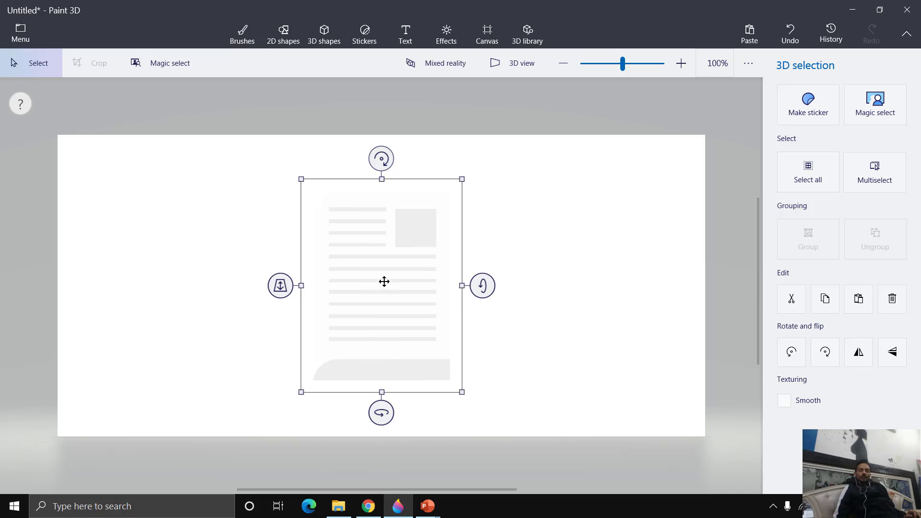
{"action": "mouse_move", "coordinate": [381, 412]}
{"action": "left_mouse_down"}
{"action": "mouse_move", "coordinate": [327, 416]}
{"action": "mouse_move", "coordinate": [384, 412]}
{"action": "left_mouse_up"}
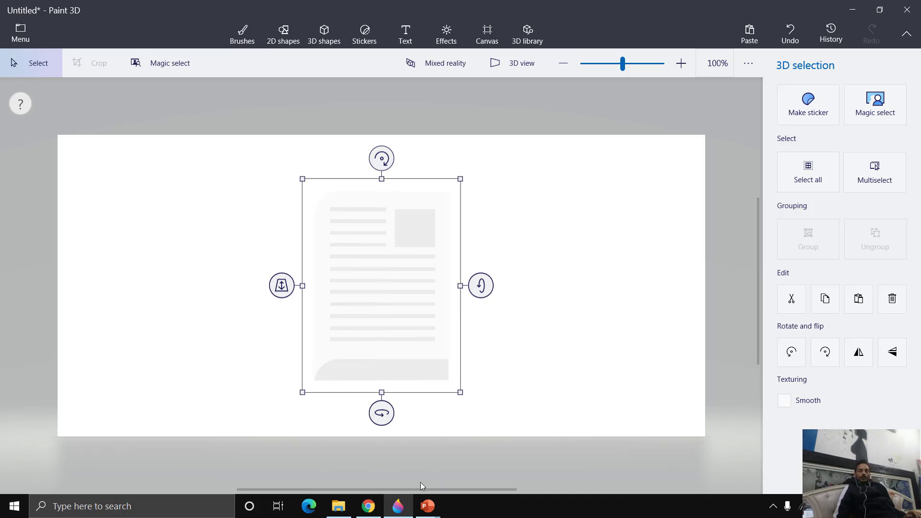
Compare the shade of the 3D page, viewed enlarged in Paint 3D, with the original white page and the blue book in PowerPoint
{"action": "mouse_move", "coordinate": [427, 506]}
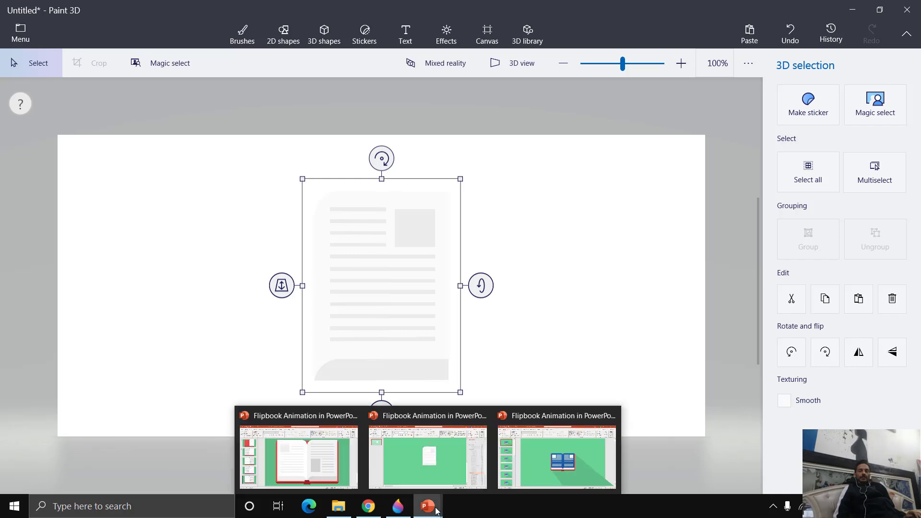
{"action": "left_click", "coordinate": [431, 458]}
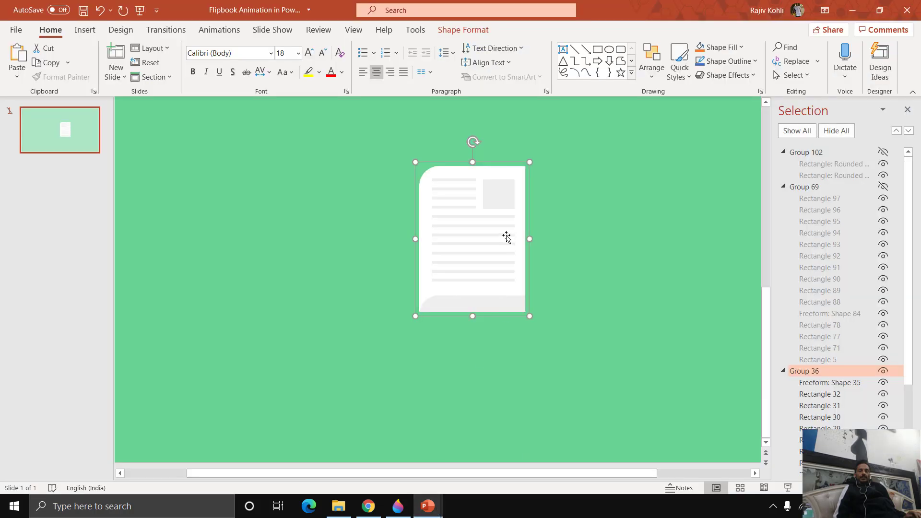
{"action": "left_click", "coordinate": [398, 506]}
{"action": "key", "text": "ctrl"}
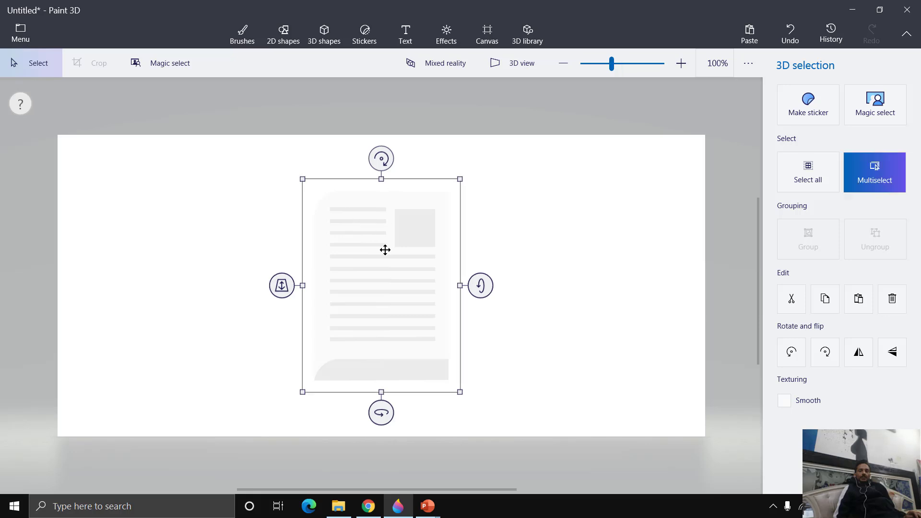
{"action": "scroll", "coordinate": [385, 248], "scroll_direction": "up", "scroll_amount": 5}
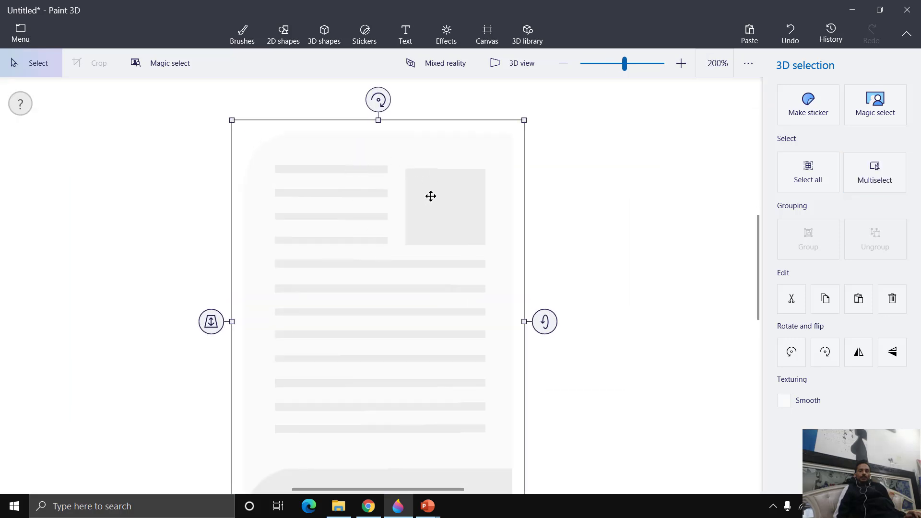
{"action": "scroll", "coordinate": [419, 246], "scroll_direction": "down", "scroll_amount": 2}
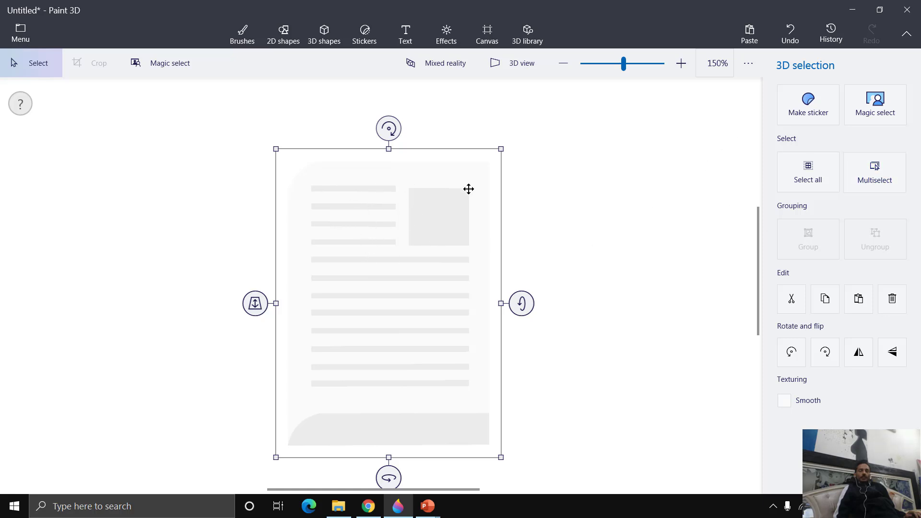
{"action": "mouse_move", "coordinate": [428, 507]}
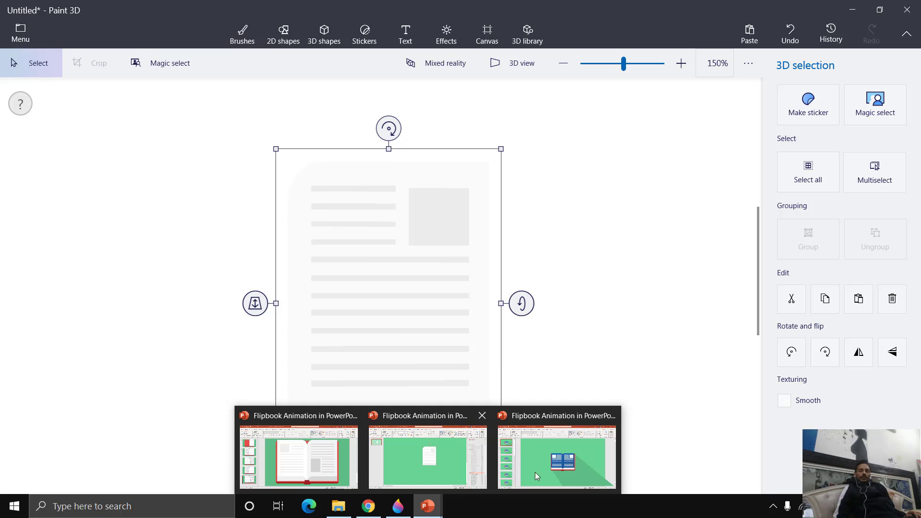
{"action": "left_click", "coordinate": [589, 453]}
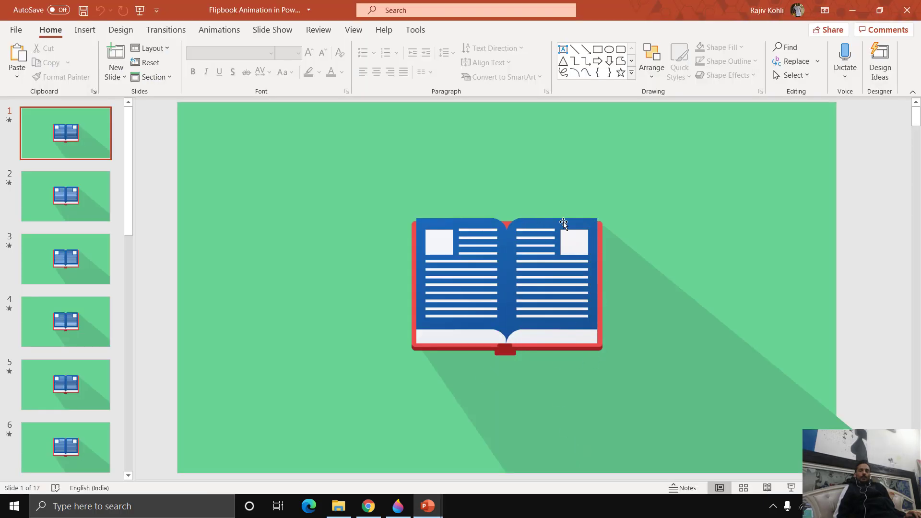
{"action": "left_click", "coordinate": [398, 506]}
Move the 3D page to the right half of the canvas, leaving free space beside it
{"action": "scroll", "coordinate": [417, 322], "scroll_direction": "down", "scroll_amount": 2, "text": "ctrl"}
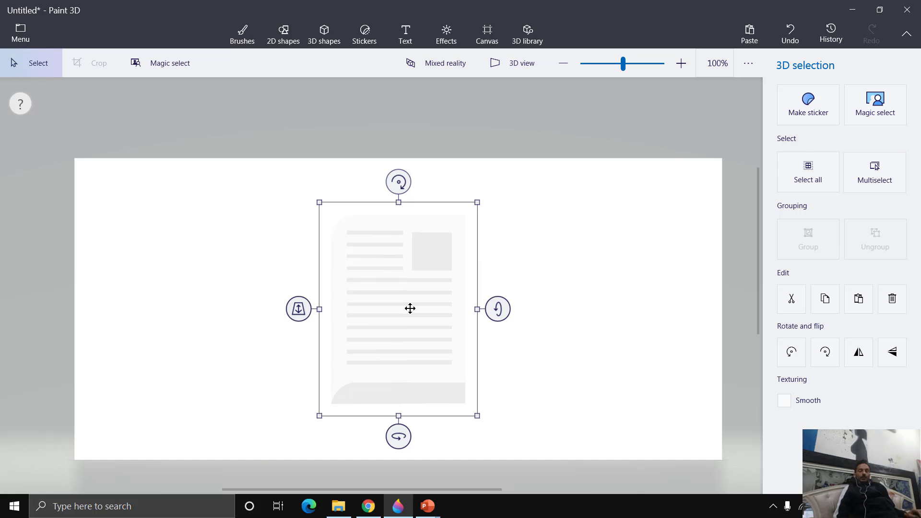
{"action": "key", "text": "ctrl"}
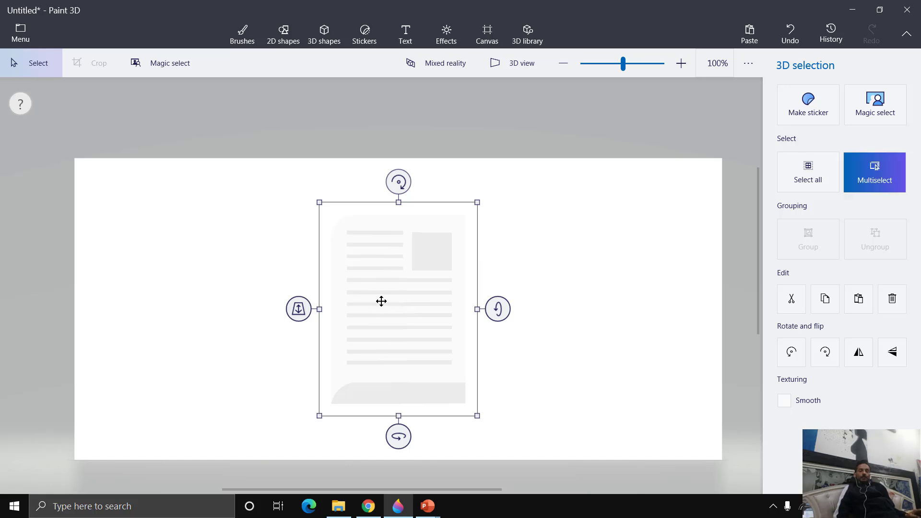
{"action": "left_click_drag", "start_coordinate": [389, 299], "coordinate": [535, 304]}
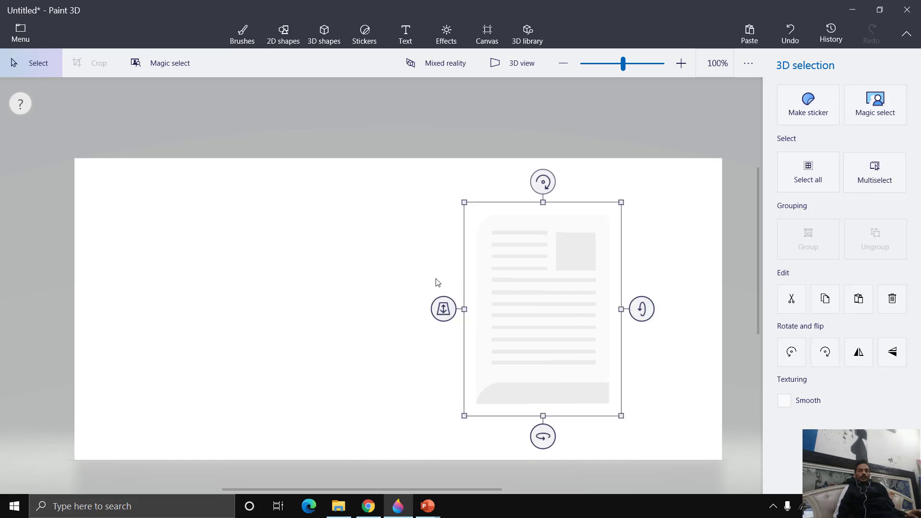
Insert a blue sphere in the empty area left of the page and shrink it to a tiny dot
{"action": "left_click", "coordinate": [325, 33]}
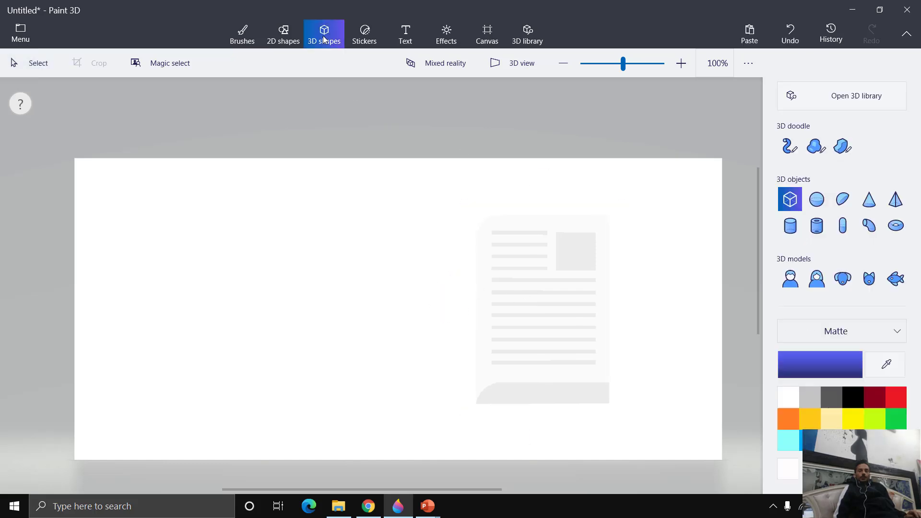
{"action": "left_click", "coordinate": [817, 200]}
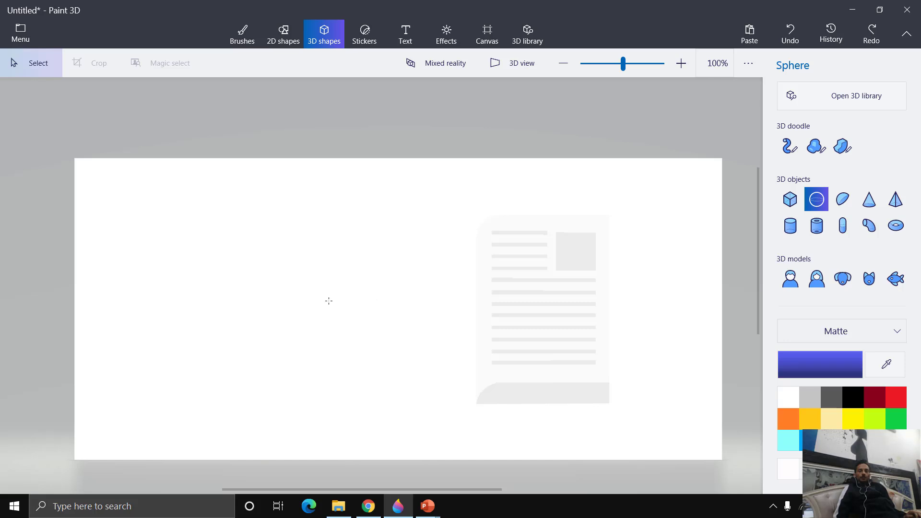
{"action": "left_click", "coordinate": [314, 297]}
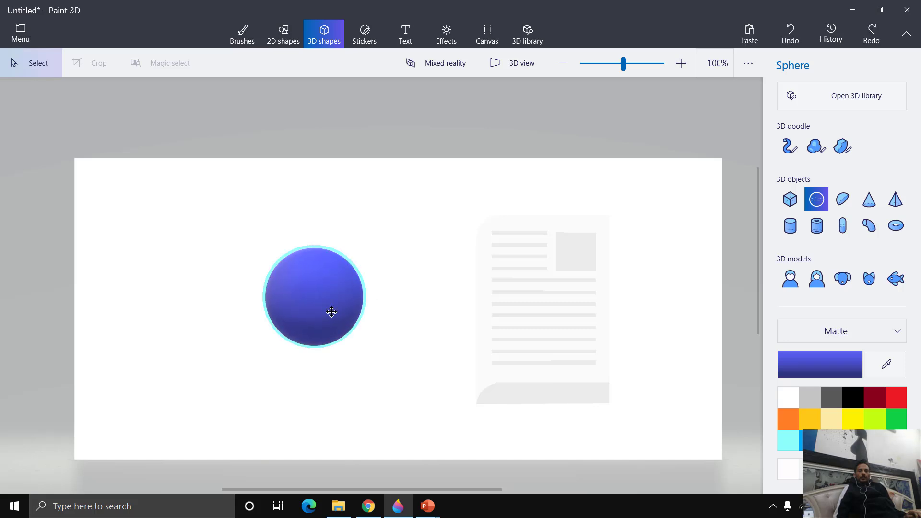
{"action": "left_click_drag", "start_coordinate": [377, 362], "coordinate": [332, 303]}
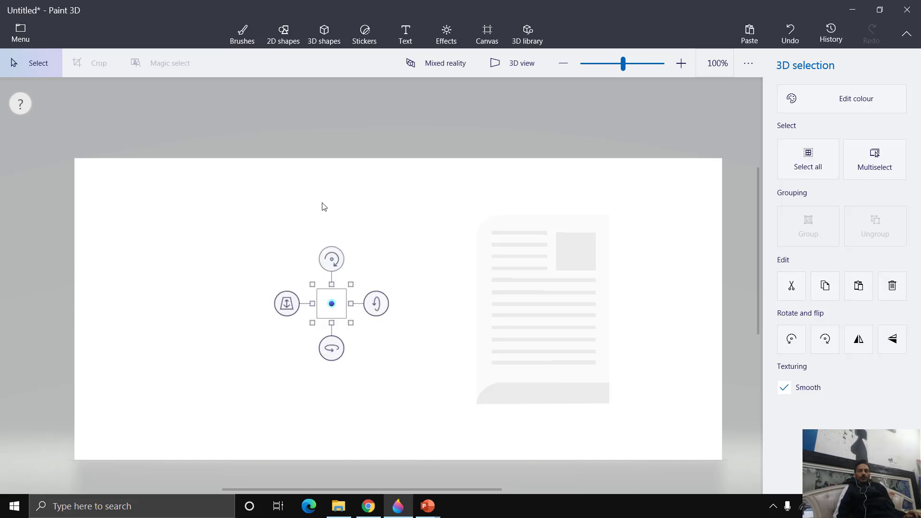
Draw a horizontal black guide line, 10px thick, between the blue dot and the middle of the page's left edge
{"action": "left_click", "coordinate": [325, 36]}
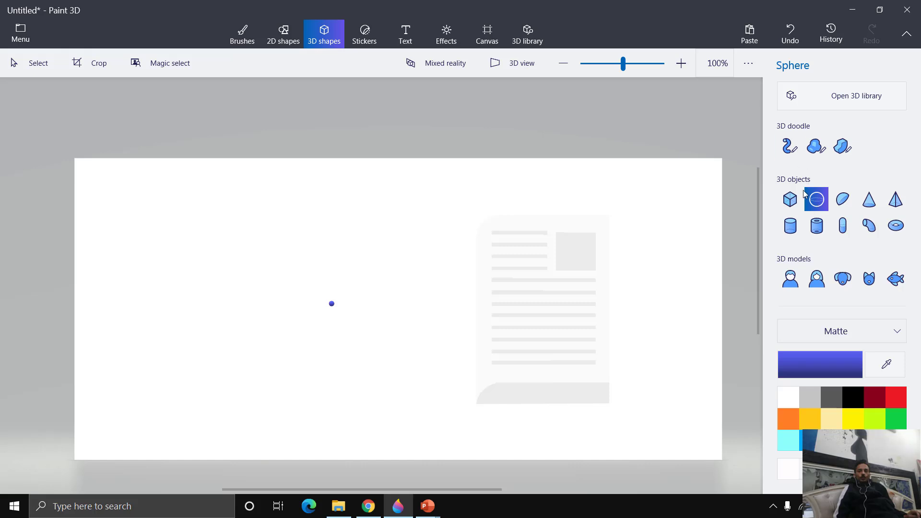
{"action": "left_click", "coordinate": [283, 35]}
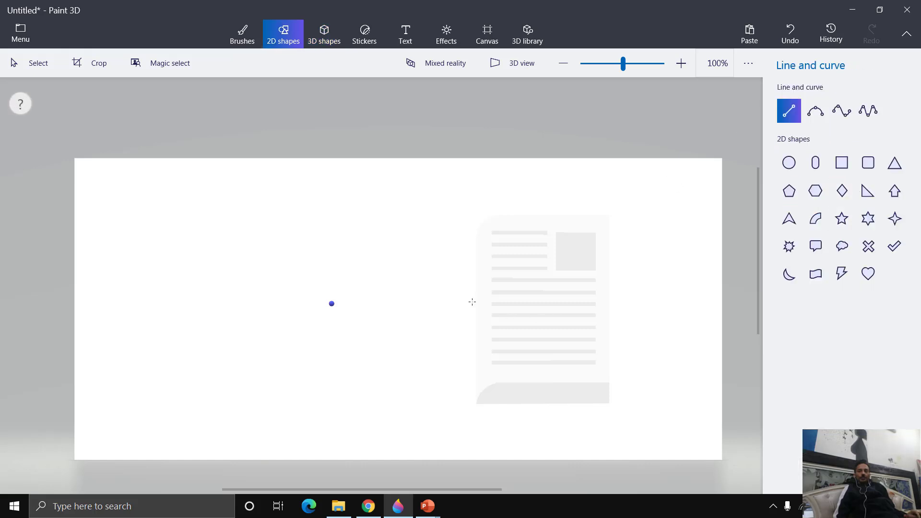
{"action": "left_click_drag", "start_coordinate": [473, 301], "coordinate": [344, 309]}
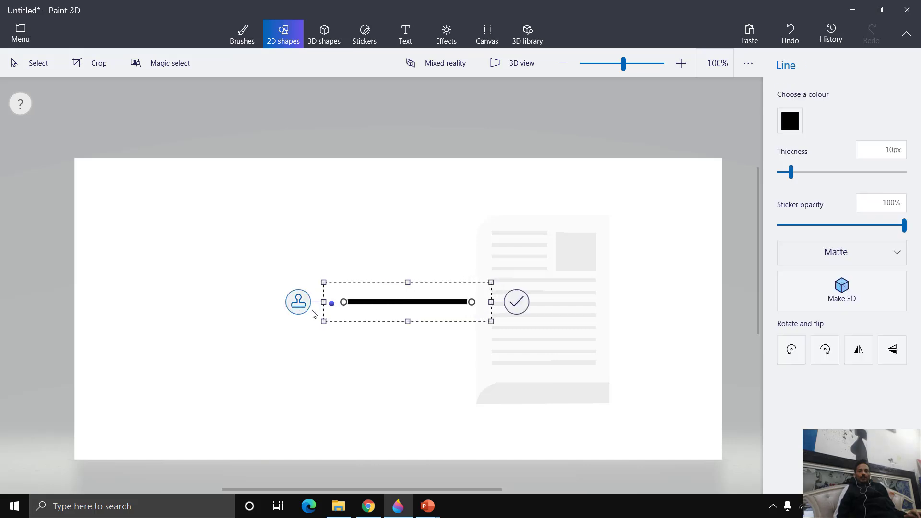
{"action": "left_click", "coordinate": [275, 342]}
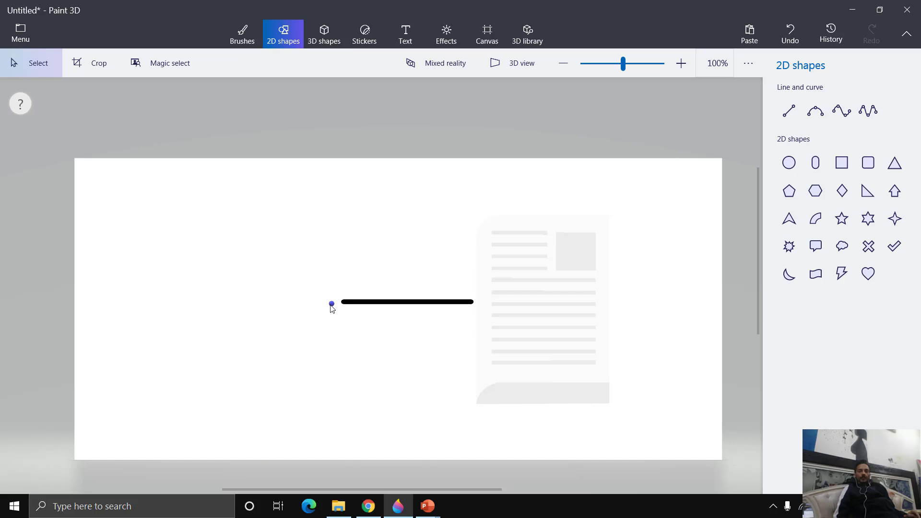
Move the blue dot level with the black guide line and group it with the 3D page
{"action": "left_click", "coordinate": [332, 303]}
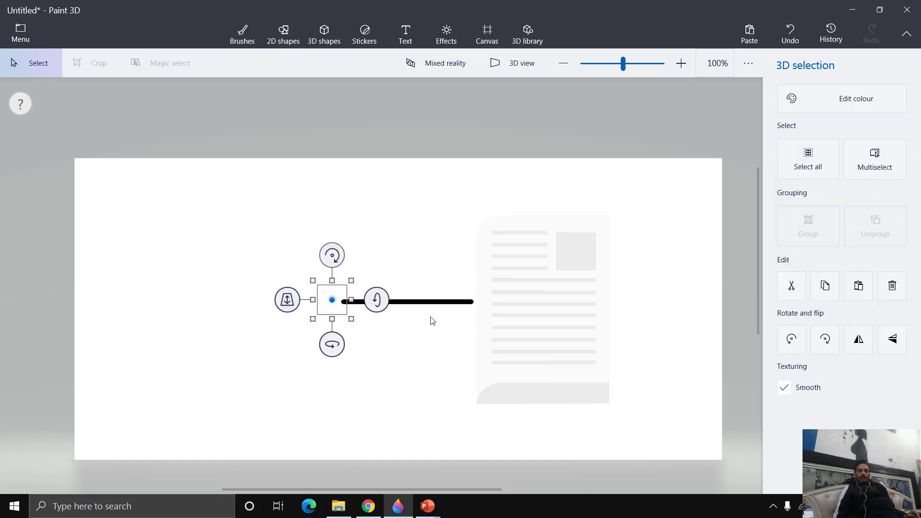
{"action": "key", "text": "ctrl"}
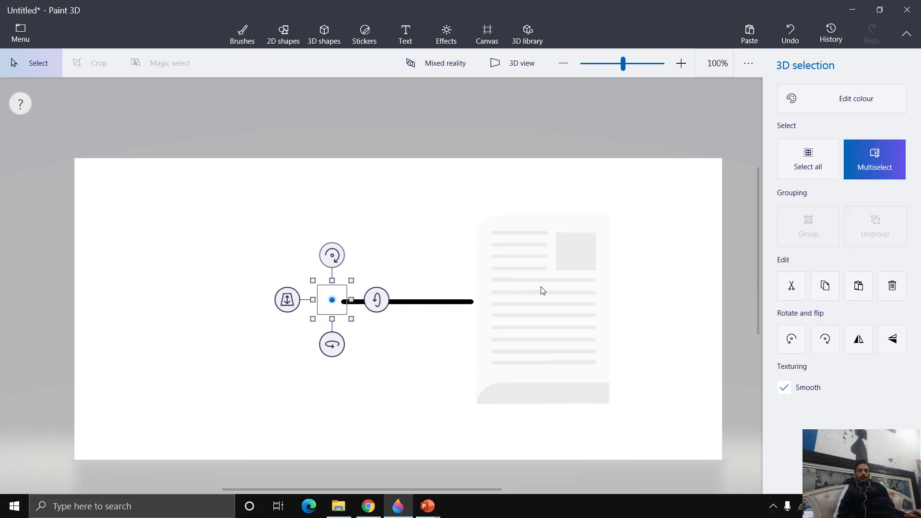
{"action": "left_click", "coordinate": [550, 286], "text": "ctrl"}
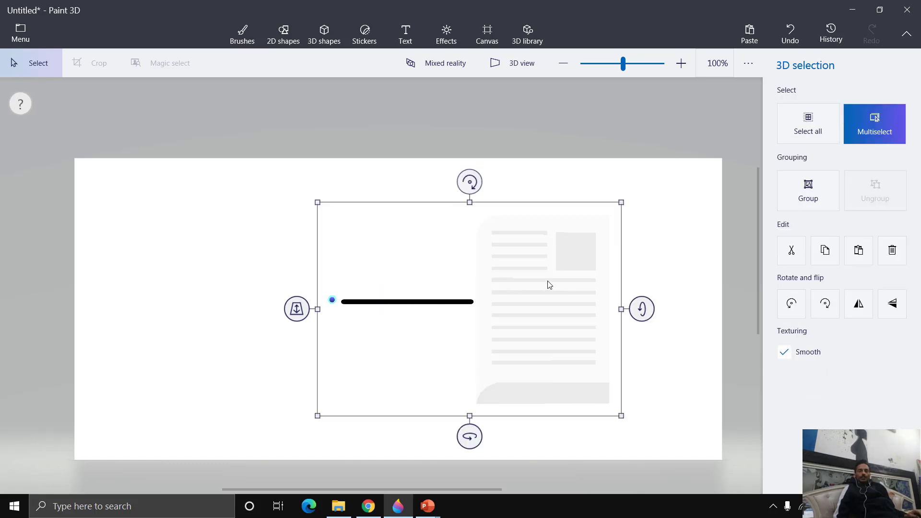
{"action": "left_click", "coordinate": [808, 198]}
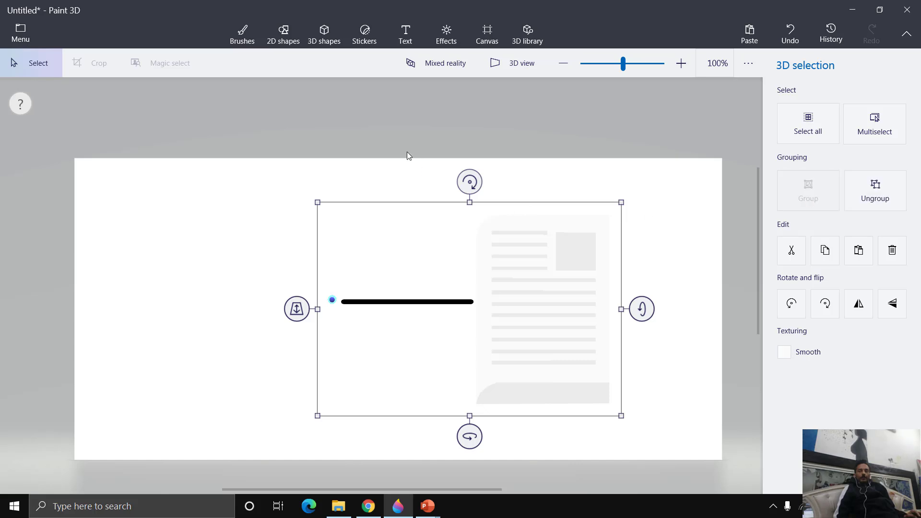
Delete the black guide line and rotate the grouped page and dot slightly about their vertical axis
{"action": "left_click", "coordinate": [283, 178]}
{"action": "left_click_drag", "start_coordinate": [343, 288], "coordinate": [476, 321]}
{"action": "key", "text": "Delete"}
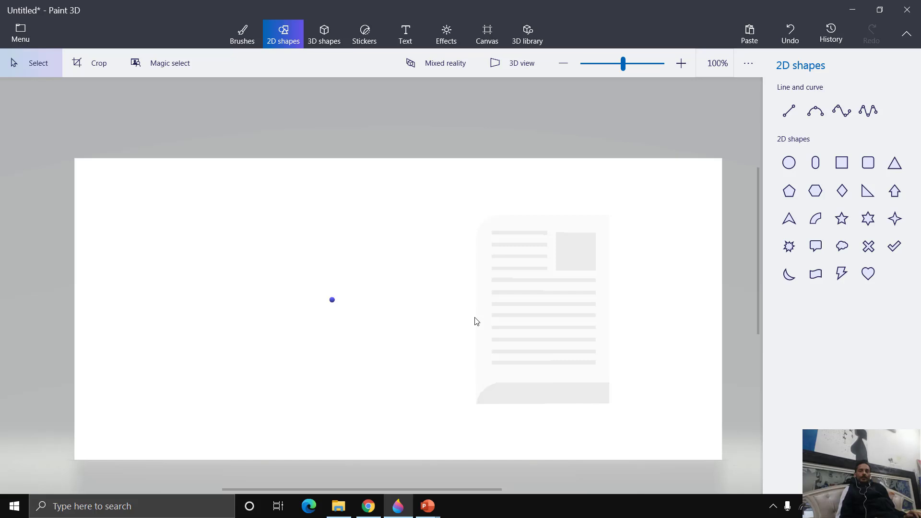
{"action": "left_click", "coordinate": [520, 296]}
{"action": "left_click_drag", "start_coordinate": [470, 437], "coordinate": [445, 436]}
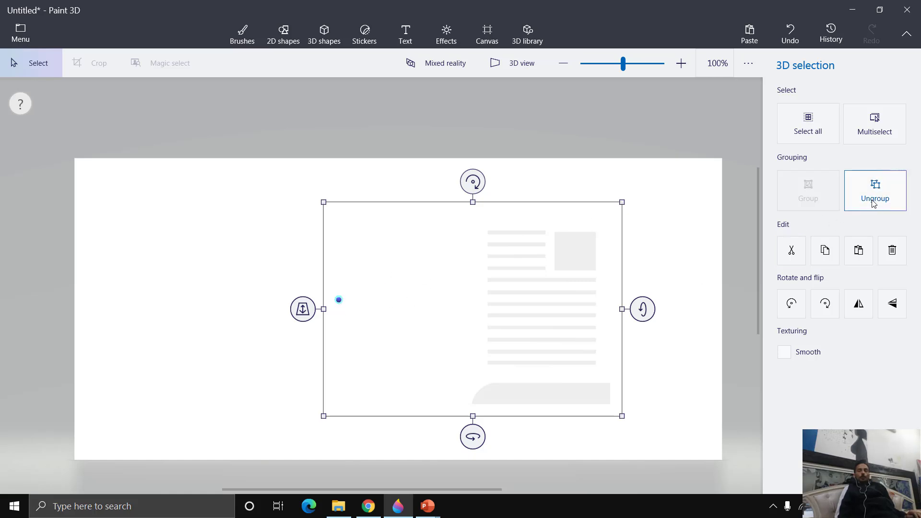
Ungroup the page and dot, shrink the dot under high magnification, and move it back to its original centre
{"action": "left_click", "coordinate": [874, 201]}
{"action": "left_click", "coordinate": [381, 344]}
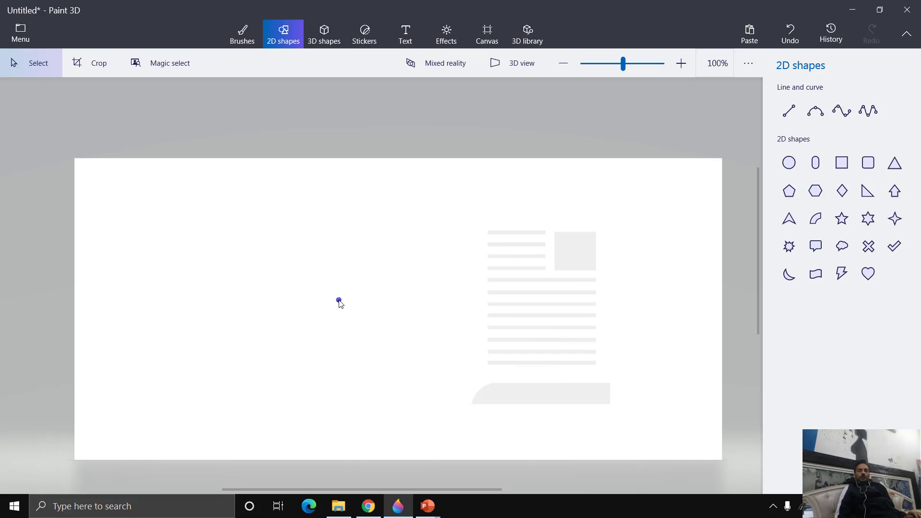
{"action": "left_click", "coordinate": [339, 302]}
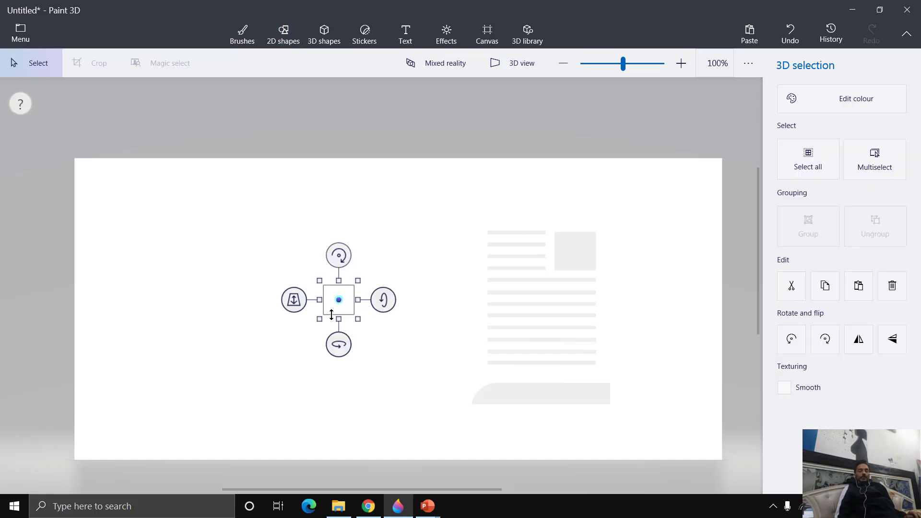
{"action": "key", "text": "ctrl"}
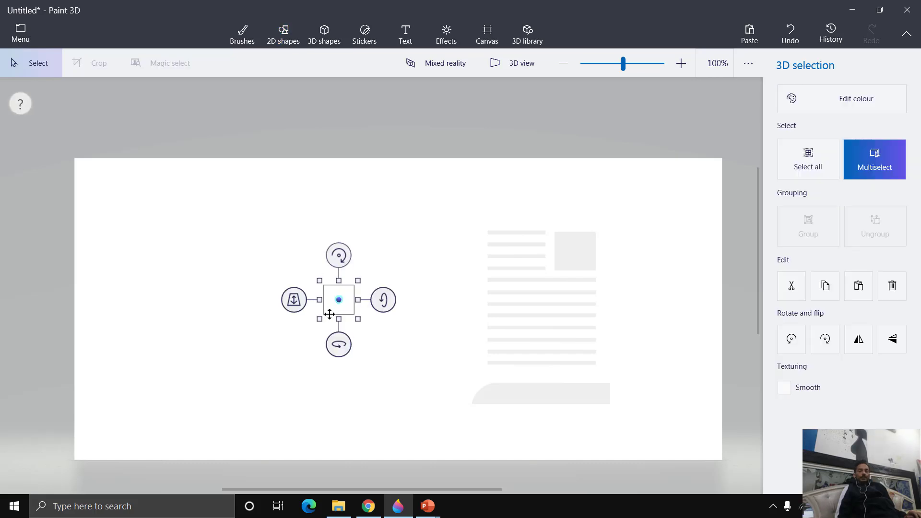
{"action": "scroll", "coordinate": [338, 316], "scroll_direction": "up", "scroll_amount": 2}
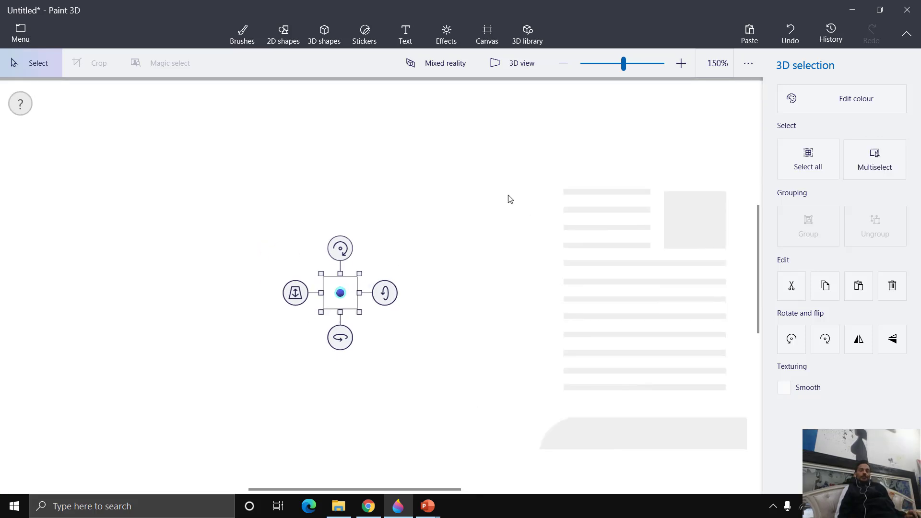
{"action": "left_click_drag", "start_coordinate": [624, 66], "coordinate": [634, 69]}
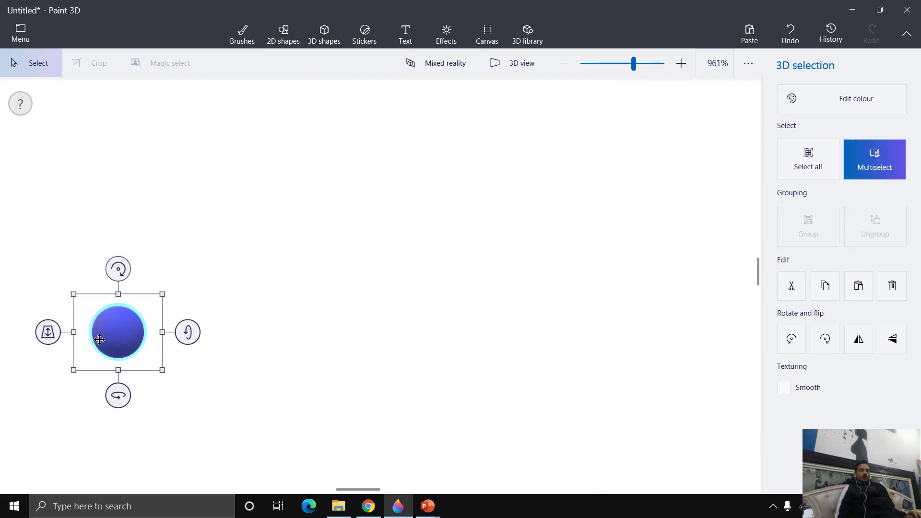
{"action": "scroll", "coordinate": [103, 336], "scroll_direction": "up", "scroll_amount": 5}
{"action": "scroll", "coordinate": [112, 331], "scroll_direction": "down", "scroll_amount": 2}
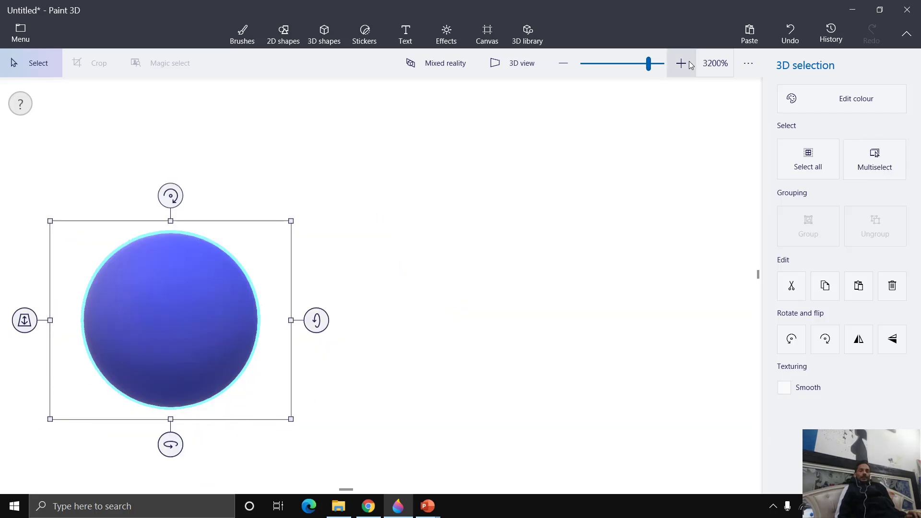
{"action": "left_click_drag", "start_coordinate": [291, 417], "coordinate": [133, 255]}
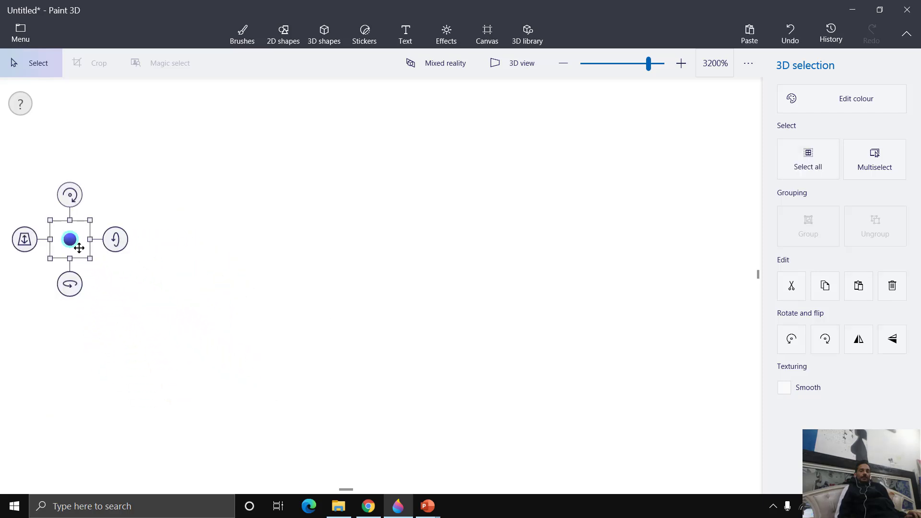
{"action": "left_click_drag", "start_coordinate": [73, 241], "coordinate": [169, 324]}
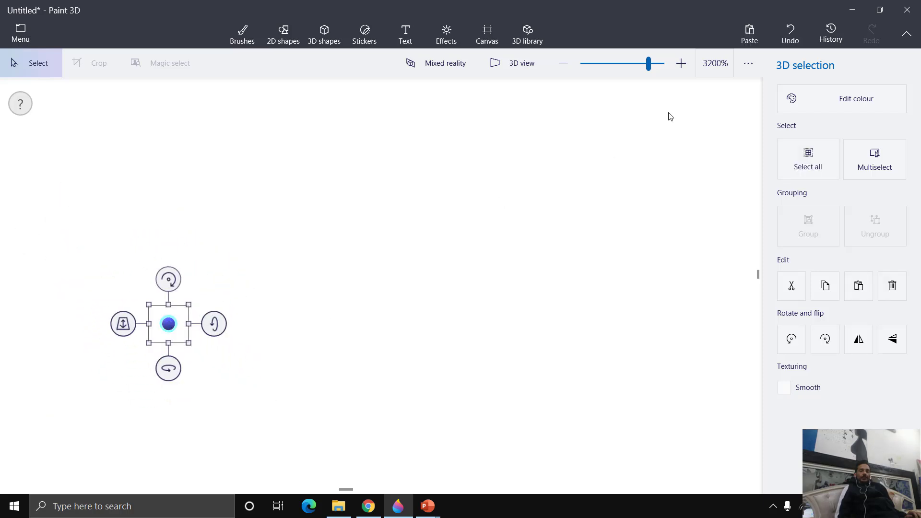
Shrink the dot further at 6400% magnification until it is barely a speck, and return to the whole canvas
{"action": "scroll", "coordinate": [148, 337], "scroll_direction": "up", "scroll_amount": 3}
{"action": "scroll", "coordinate": [172, 307], "scroll_direction": "down", "scroll_amount": 1}
{"action": "scroll", "coordinate": [169, 307], "scroll_direction": "up", "scroll_amount": 1}
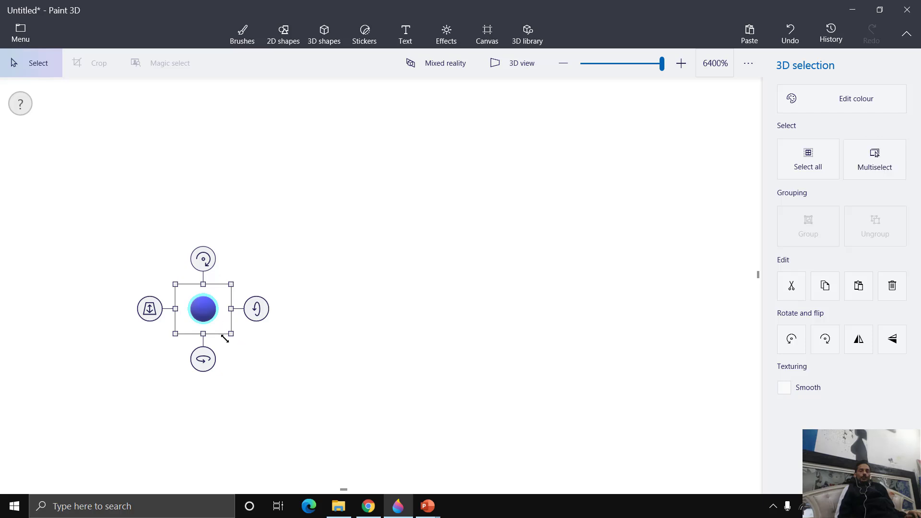
{"action": "left_click_drag", "start_coordinate": [232, 334], "coordinate": [205, 309]}
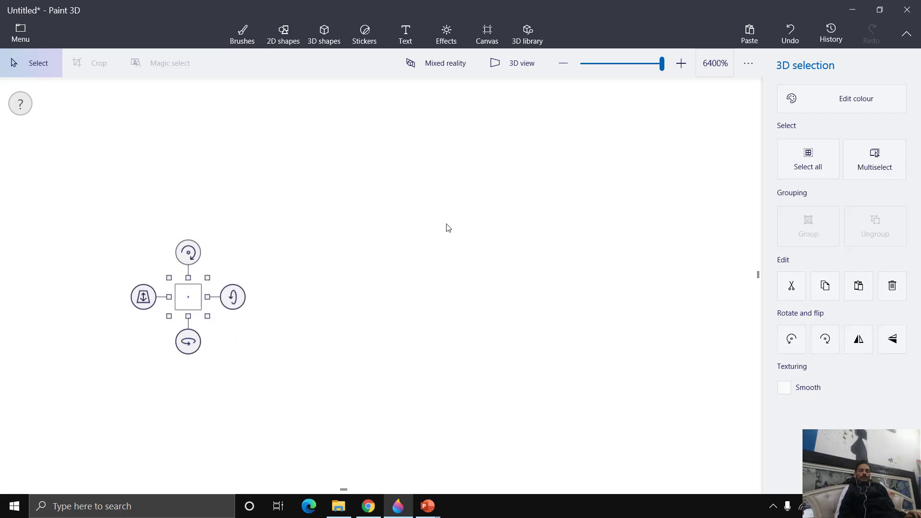
{"action": "left_click_drag", "start_coordinate": [662, 63], "coordinate": [621, 65]}
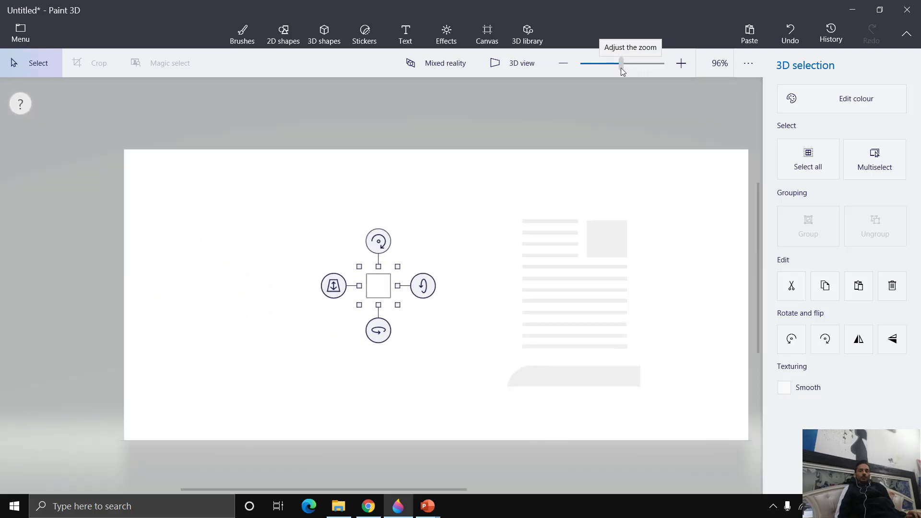
Group all the 3D objects and test turning the page about the vertical axis, returning it to face forward
{"action": "left_click", "coordinate": [810, 169]}
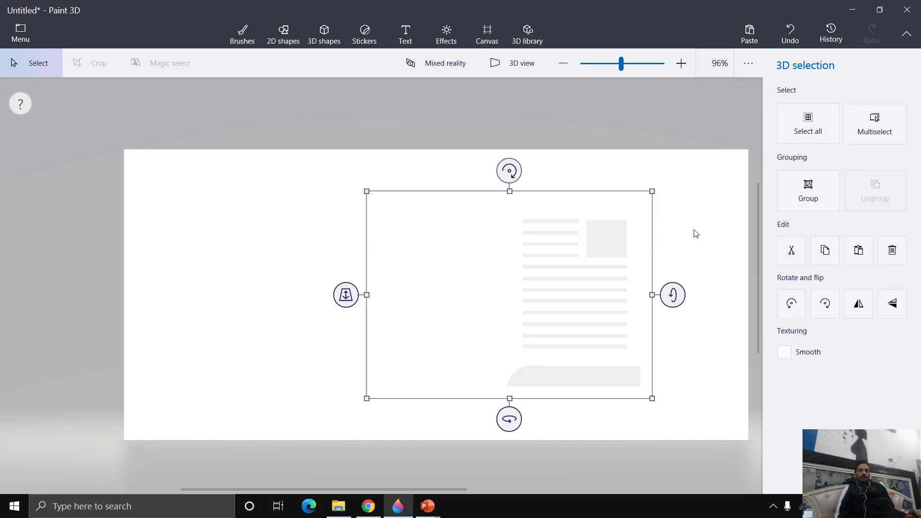
{"action": "left_click", "coordinate": [810, 200]}
{"action": "mouse_move", "coordinate": [509, 419]}
{"action": "left_mouse_down"}
{"action": "mouse_move", "coordinate": [416, 416]}
{"action": "mouse_move", "coordinate": [509, 420]}
{"action": "left_mouse_up"}
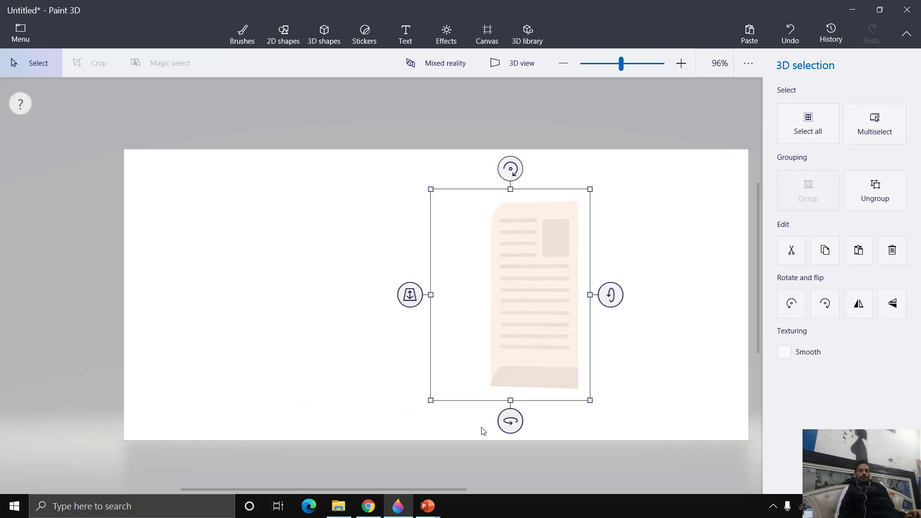
{"action": "left_click_drag", "start_coordinate": [510, 420], "coordinate": [559, 422]}
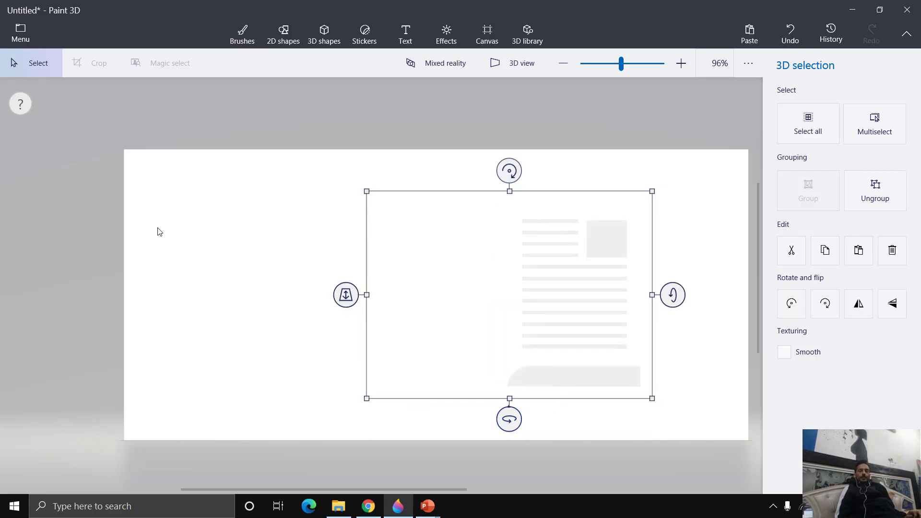
Save the scene as a 3D model in GLB format named Flipbook Page New in the 3D Objects folder
{"action": "left_click", "coordinate": [19, 45]}
{"action": "left_click", "coordinate": [50, 177]}
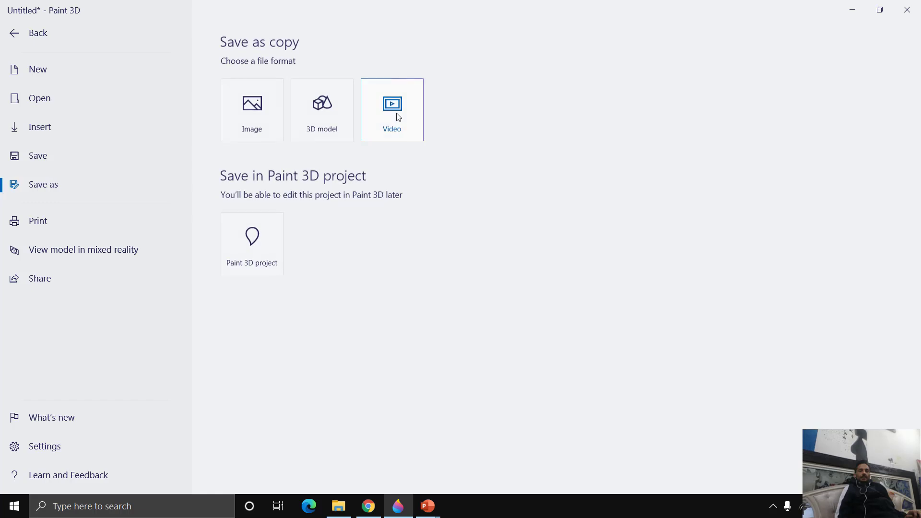
{"action": "left_click", "coordinate": [316, 113]}
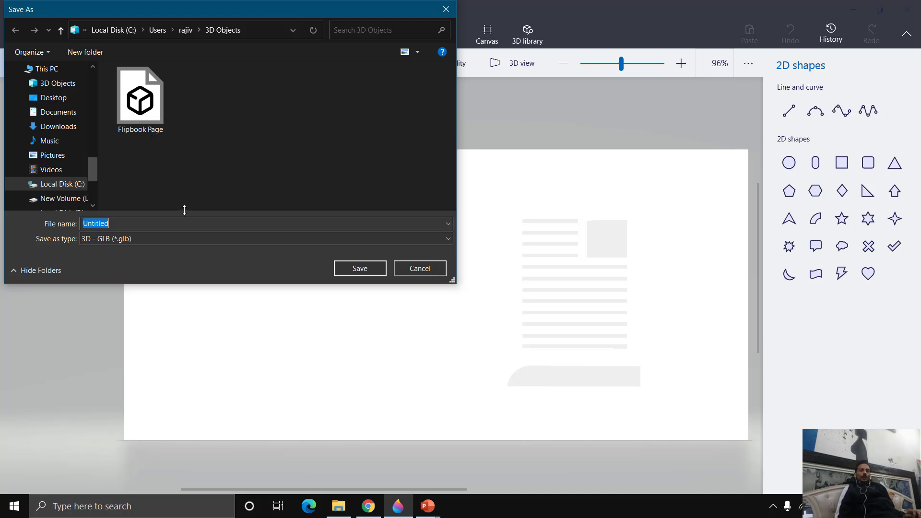
{"action": "type", "text": "Flipbook Page "}
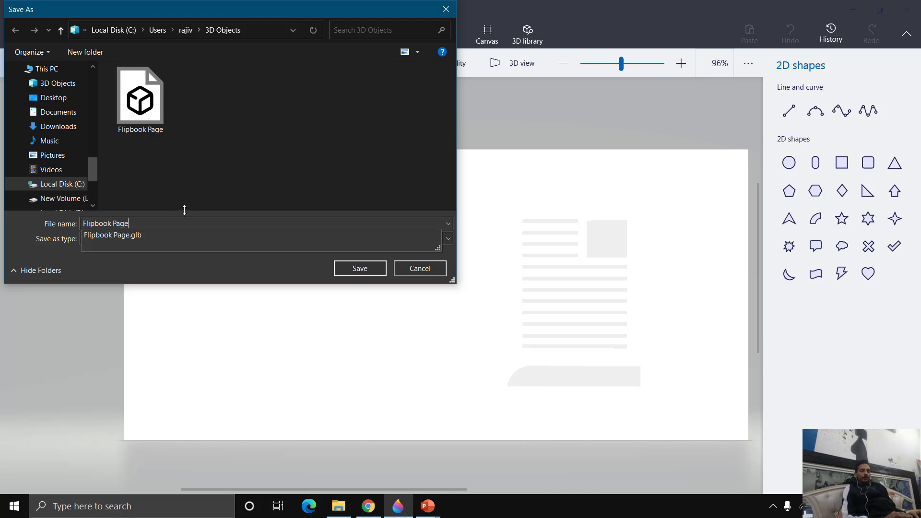
{"action": "type", "text": "New"}
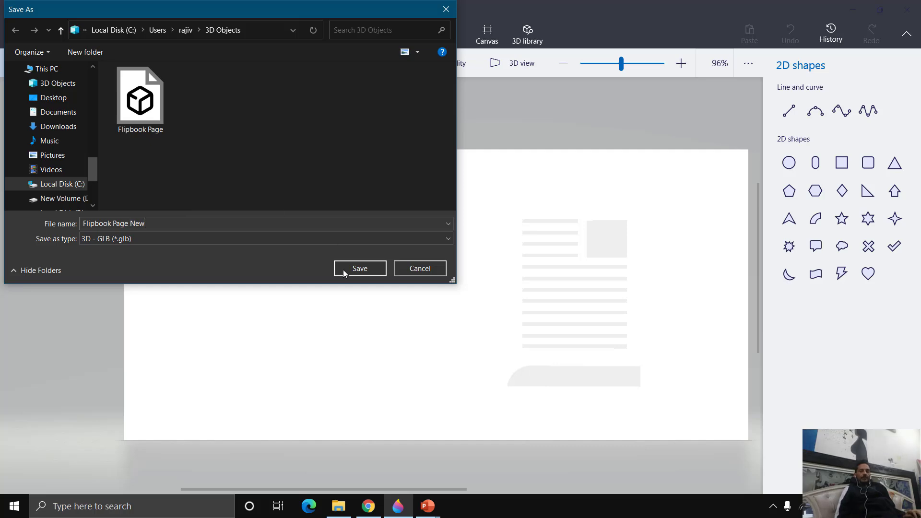
{"action": "left_click", "coordinate": [359, 269]}
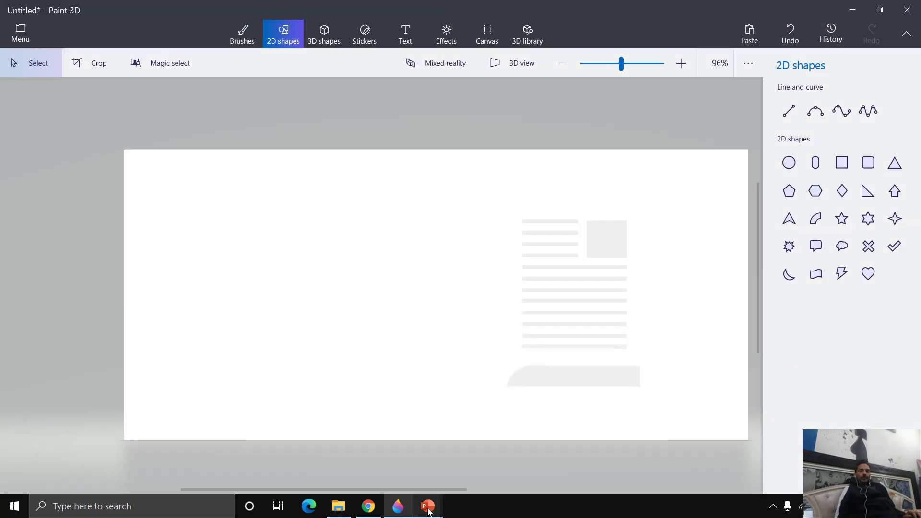
Switch to the PowerPoint presentation and clear the book's right half, leaving two overlapping blue pages near slide 1's upper-right corner
{"action": "mouse_move", "coordinate": [431, 508]}
{"action": "left_click", "coordinate": [555, 460]}
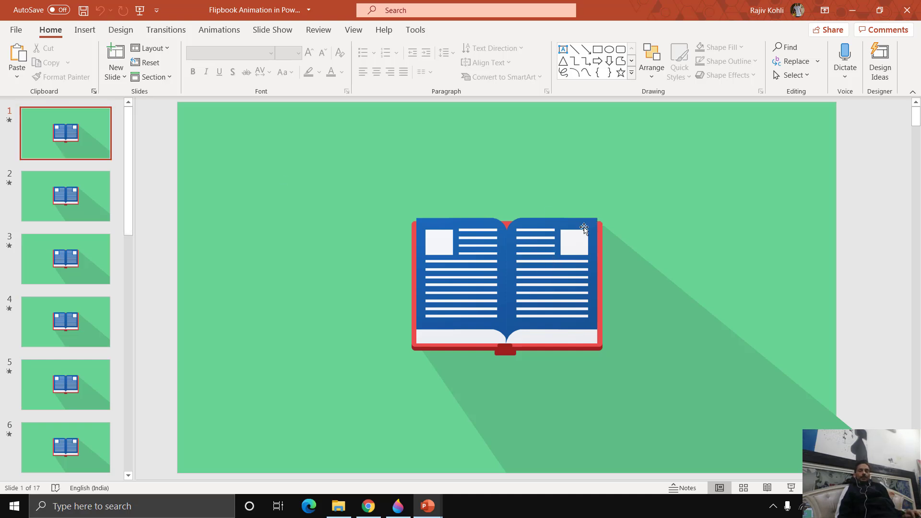
{"action": "left_click_drag", "start_coordinate": [584, 228], "coordinate": [866, 165]}
{"action": "left_click_drag", "start_coordinate": [787, 221], "coordinate": [709, 184], "text": "ctrl"}
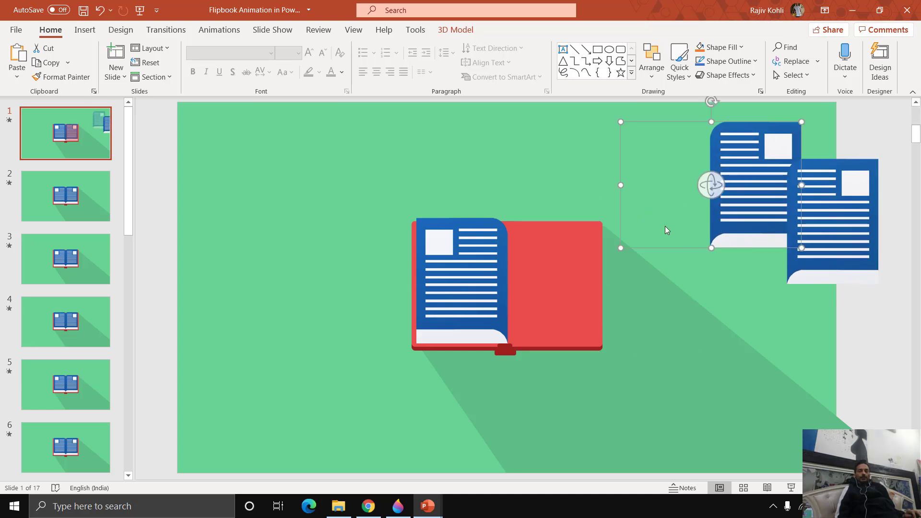
{"action": "left_click", "coordinate": [314, 173]}
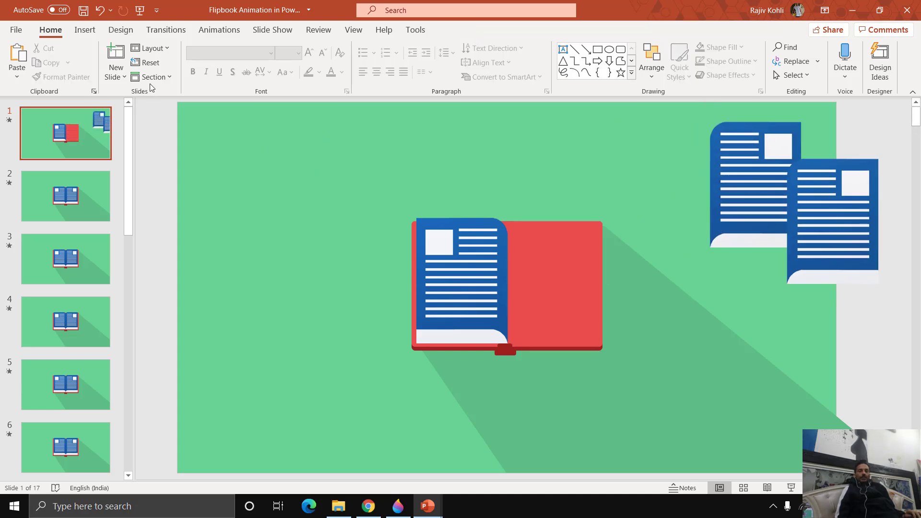
Insert the 3D model Flipbook Page New from the 3D Objects folder onto slide 1
{"action": "left_click", "coordinate": [82, 31]}
{"action": "left_click", "coordinate": [252, 80]}
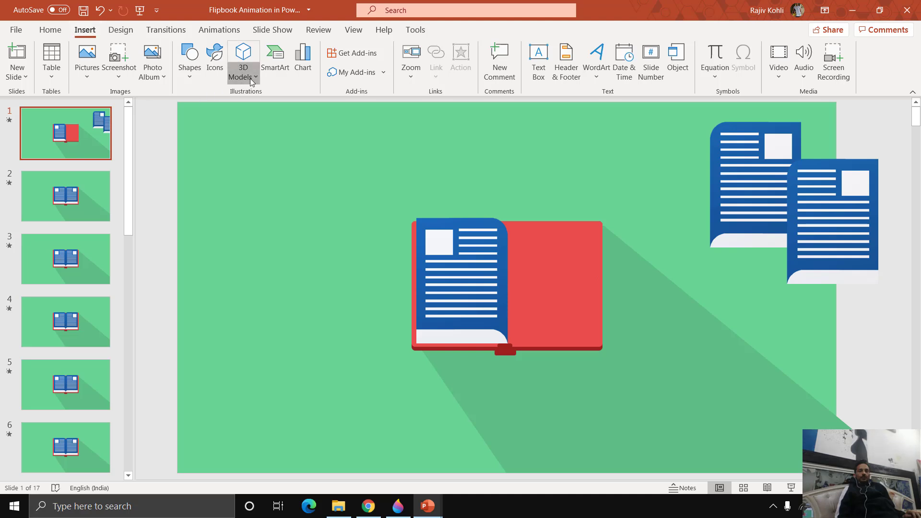
{"action": "left_click", "coordinate": [254, 112]}
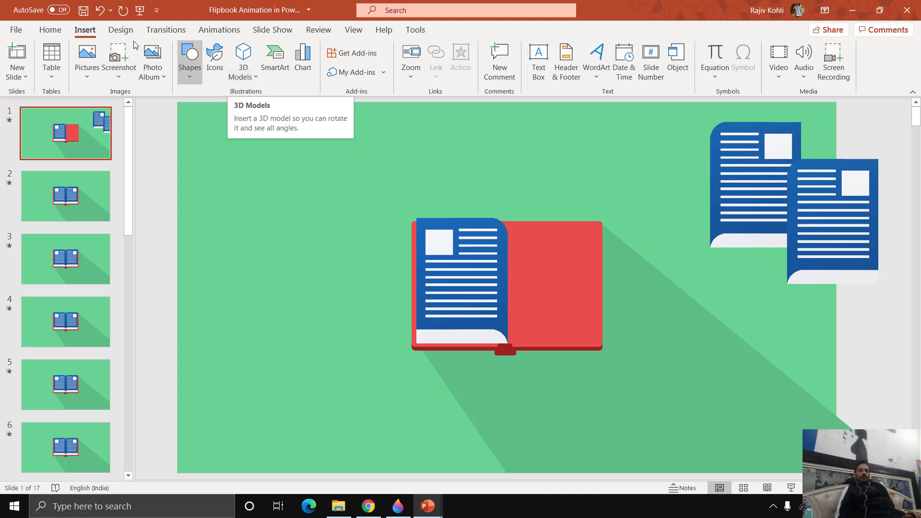
{"action": "left_click", "coordinate": [250, 81]}
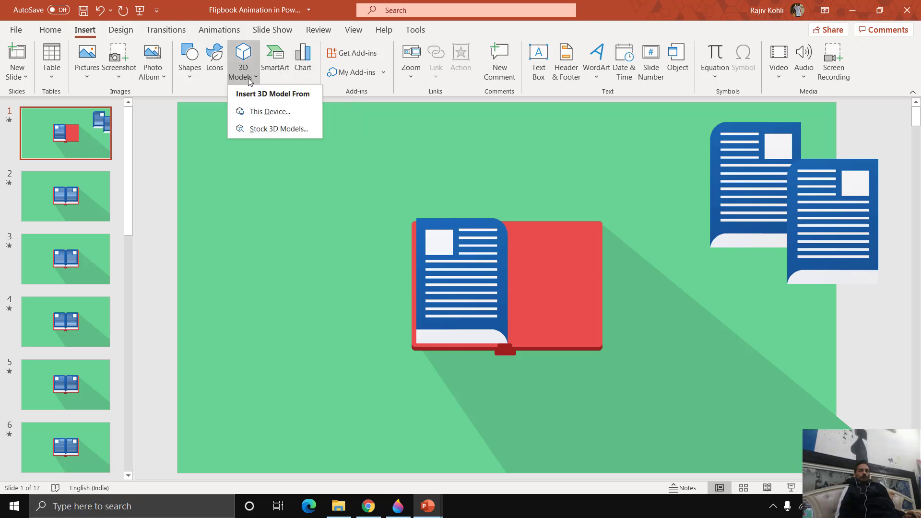
{"action": "left_click", "coordinate": [255, 110]}
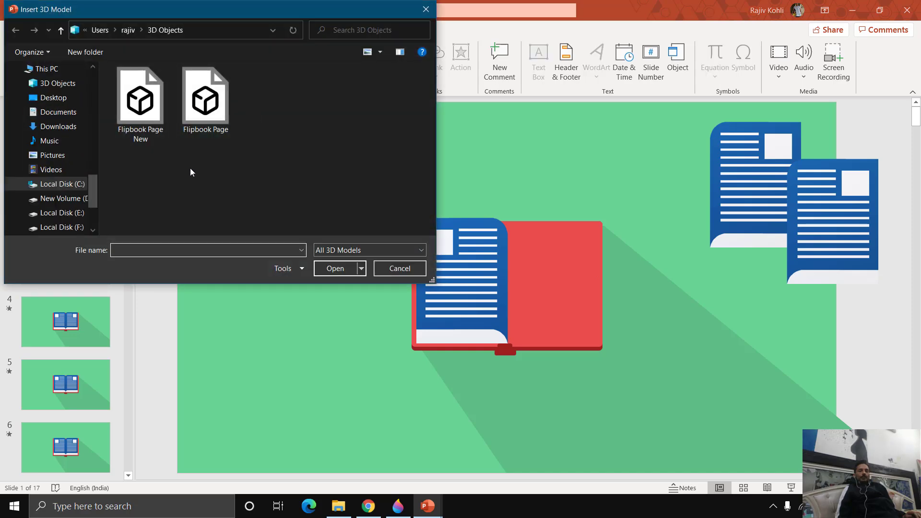
{"action": "left_click", "coordinate": [148, 116]}
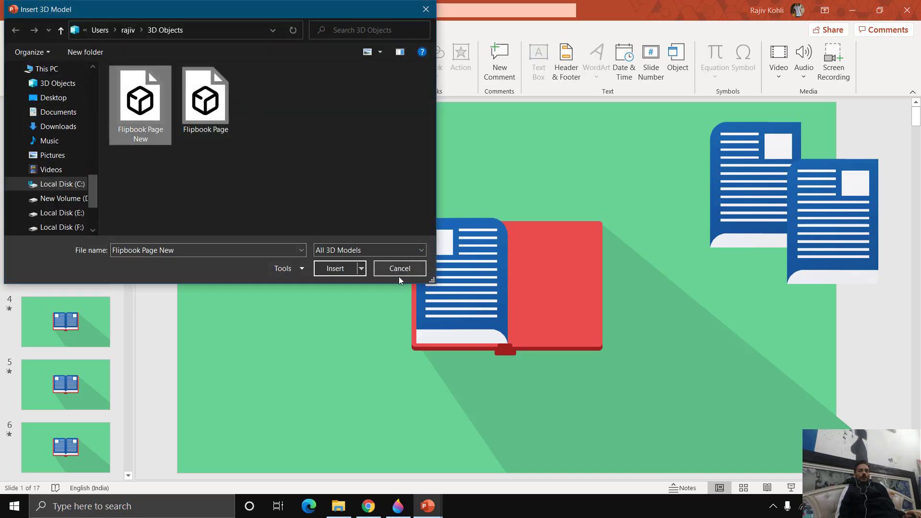
{"action": "left_click", "coordinate": [331, 269]}
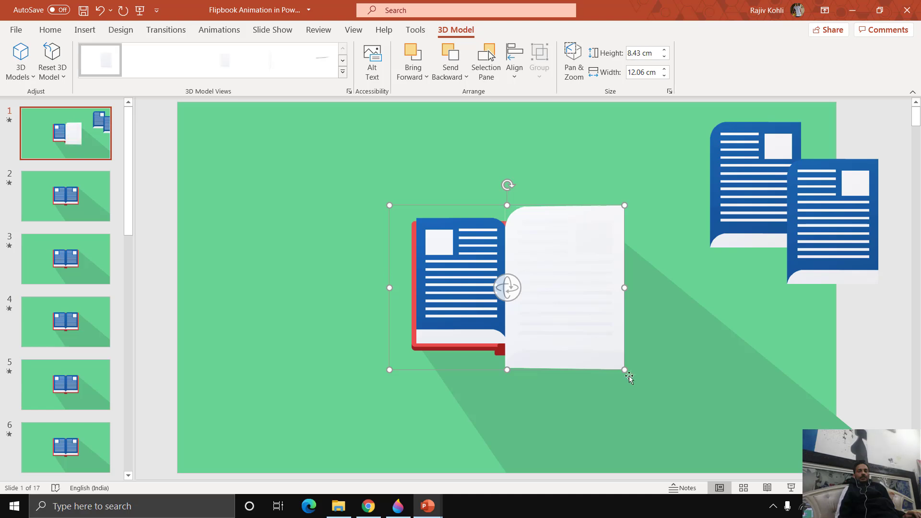
Scale the inserted page model to about 6.44 cm high by 9.22 cm wide and align it over the book's right half
{"action": "left_click_drag", "start_coordinate": [620, 366], "coordinate": [563, 307]}
{"action": "left_click_drag", "start_coordinate": [533, 269], "coordinate": [557, 287]}
{"action": "left_click_drag", "start_coordinate": [600, 357], "coordinate": [561, 307]}
{"action": "scroll", "coordinate": [572, 328], "scroll_direction": "up", "scroll_amount": 2}
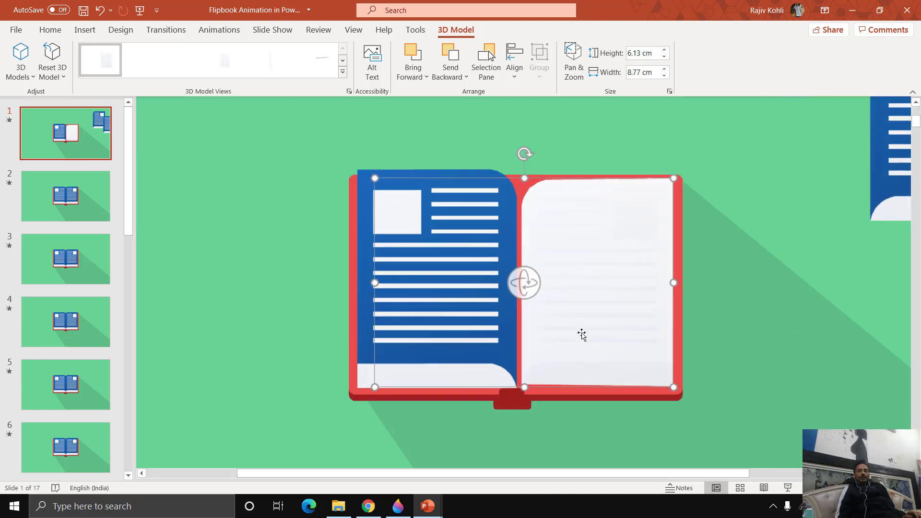
{"action": "left_click_drag", "start_coordinate": [584, 274], "coordinate": [579, 267]}
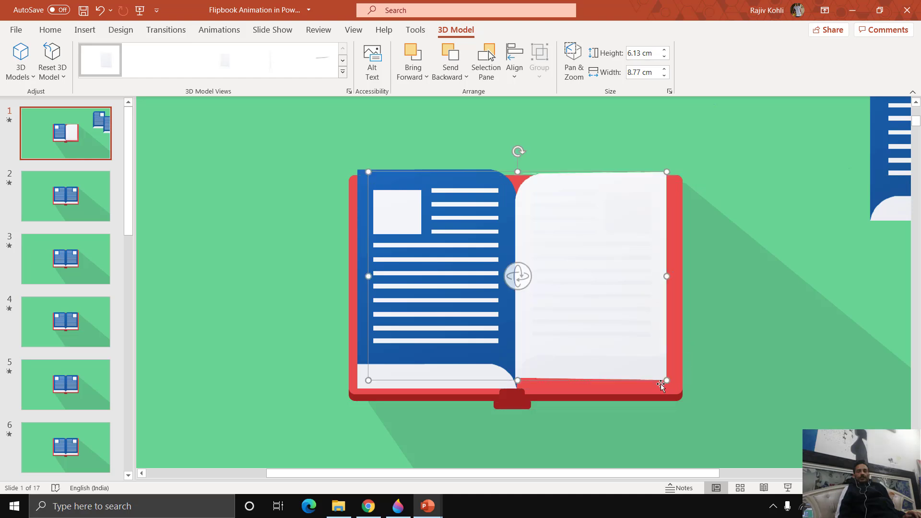
{"action": "left_click_drag", "start_coordinate": [666, 381], "coordinate": [681, 391]}
{"action": "left_click_drag", "start_coordinate": [642, 363], "coordinate": [636, 358]}
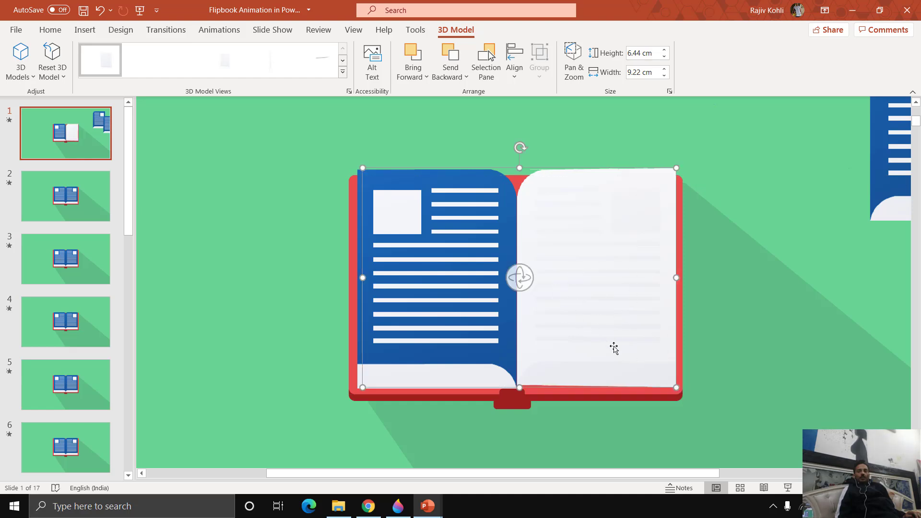
Apply a Turntable animation to the white page model and set its direction to Left
{"action": "left_click", "coordinate": [233, 35]}
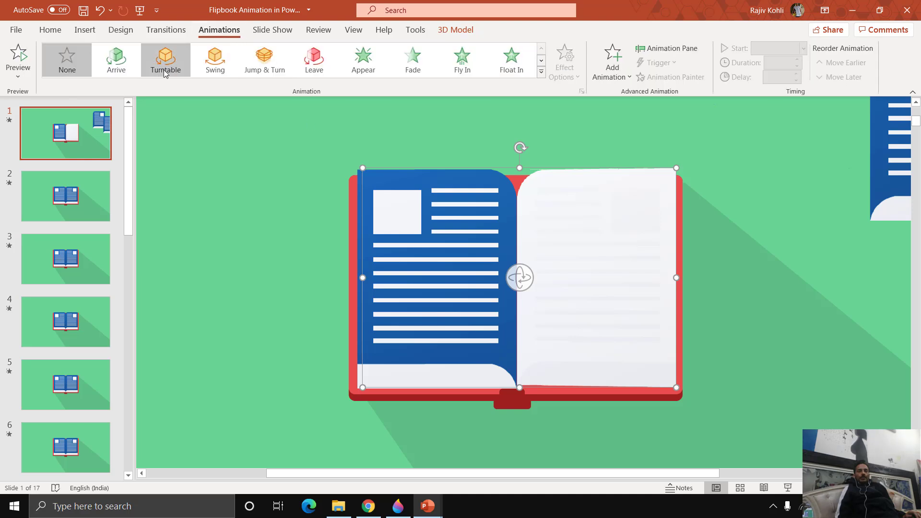
{"action": "left_click", "coordinate": [166, 69]}
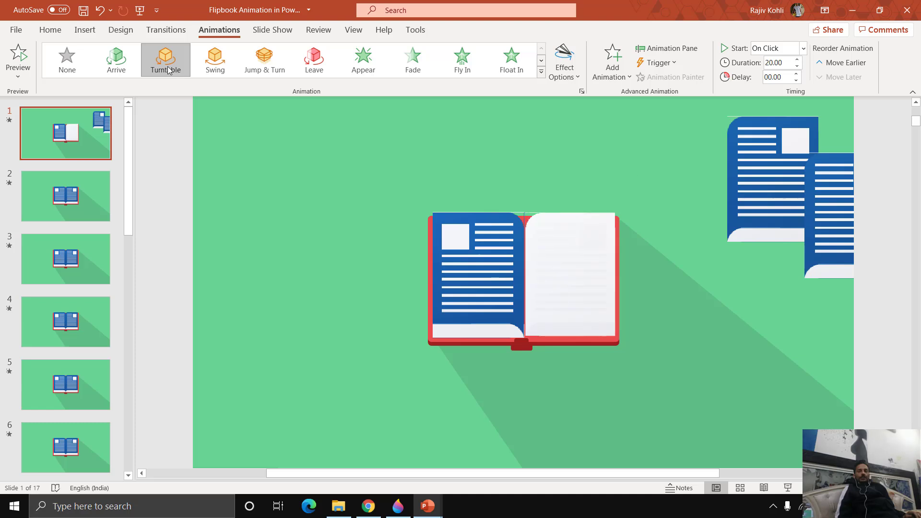
{"action": "left_click", "coordinate": [564, 67]}
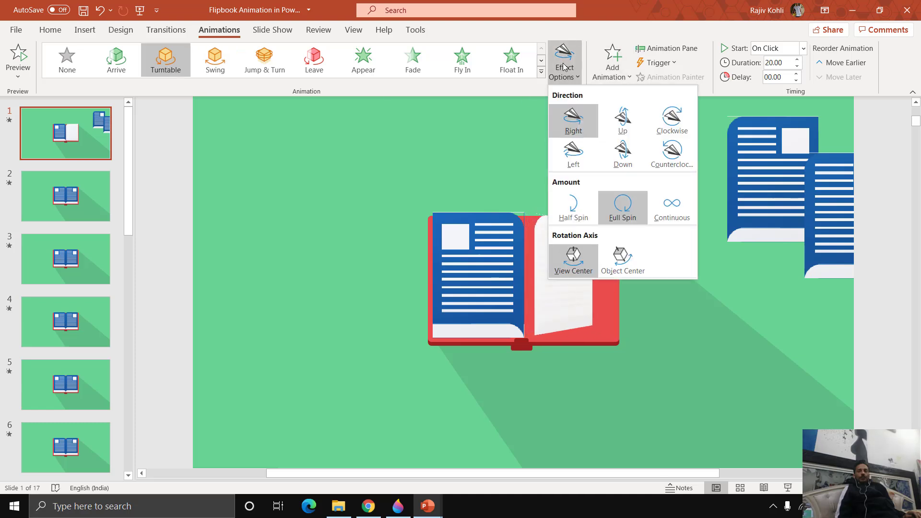
{"action": "left_click", "coordinate": [574, 163]}
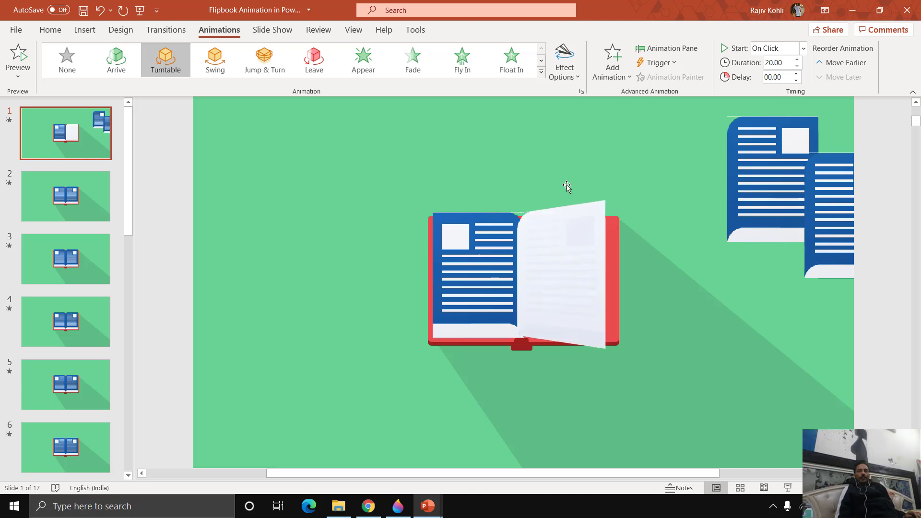
Move the page model over the left page to examine its frame and rotation centre up close, and put it back in place
{"action": "left_click", "coordinate": [557, 266]}
{"action": "left_click_drag", "start_coordinate": [557, 265], "coordinate": [309, 241]}
{"action": "scroll", "coordinate": [289, 252], "scroll_direction": "up", "scroll_amount": 5}
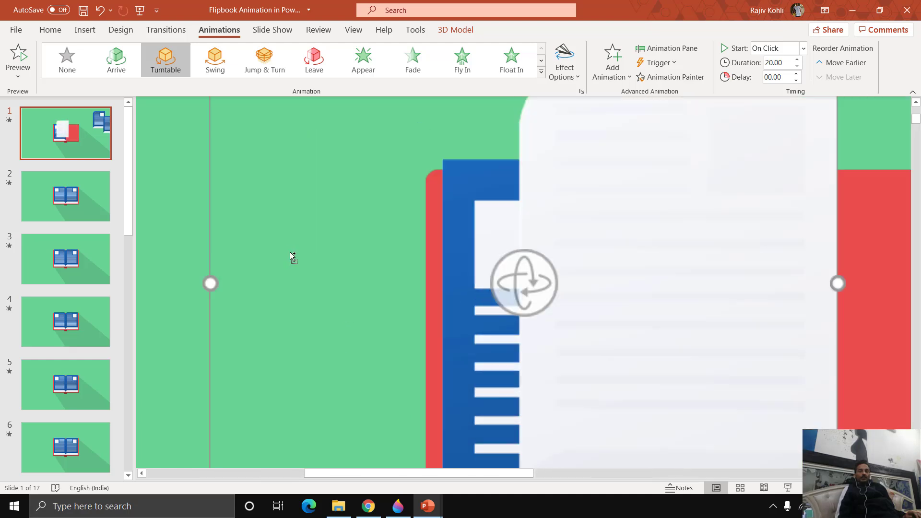
{"action": "scroll", "coordinate": [225, 290], "scroll_direction": "up", "scroll_amount": 2}
{"action": "scroll", "coordinate": [222, 284], "scroll_direction": "down", "scroll_amount": 2}
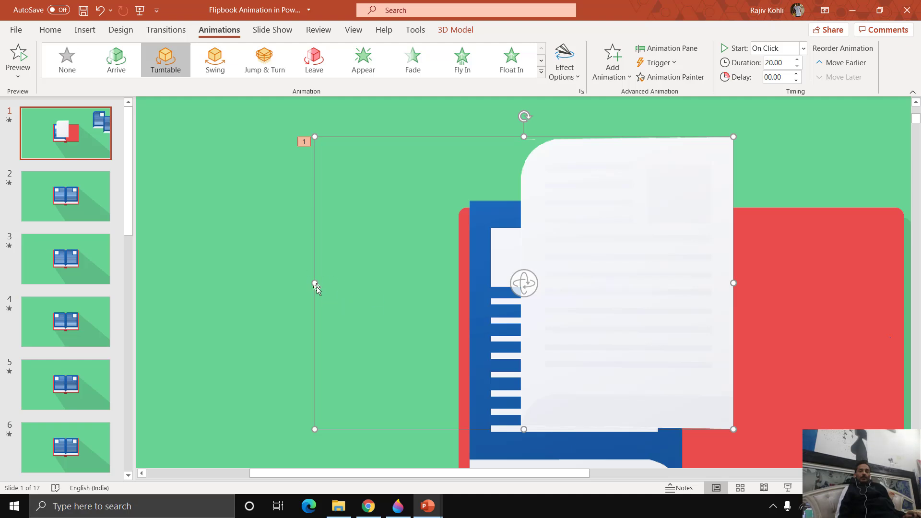
{"action": "scroll", "coordinate": [513, 308], "scroll_direction": "down", "scroll_amount": 1}
{"action": "scroll", "coordinate": [701, 308], "scroll_direction": "down", "scroll_amount": 1}
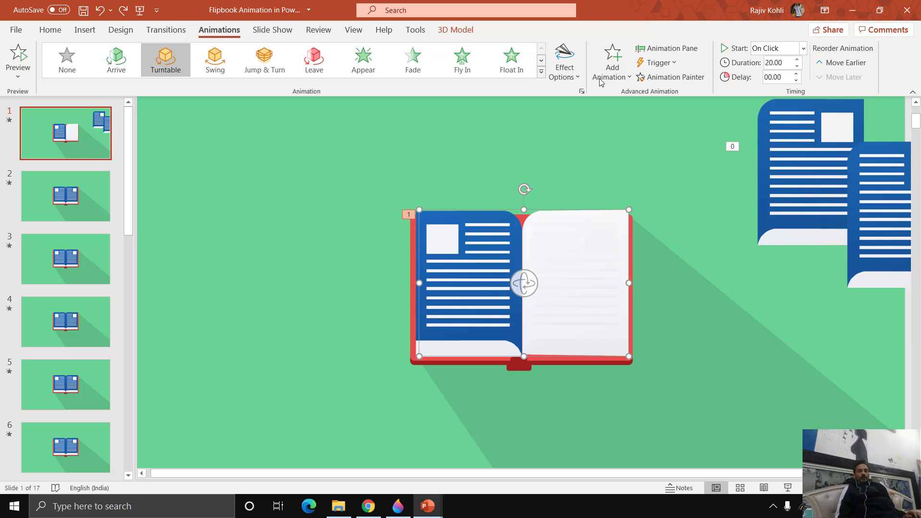
Set the page's Turntable animation to Half Spin, starting With Previous, with a duration of 2 seconds
{"action": "left_click", "coordinate": [574, 71]}
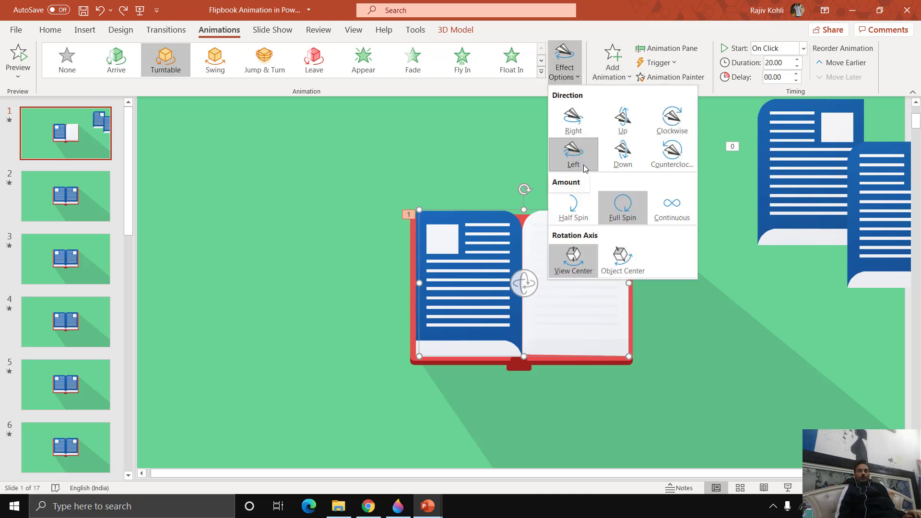
{"action": "left_click", "coordinate": [578, 215]}
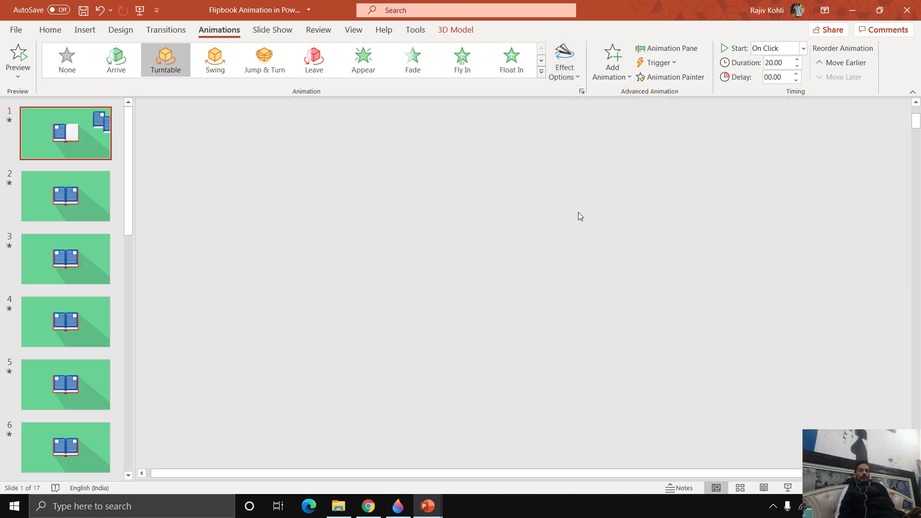
{"action": "left_click", "coordinate": [778, 48]}
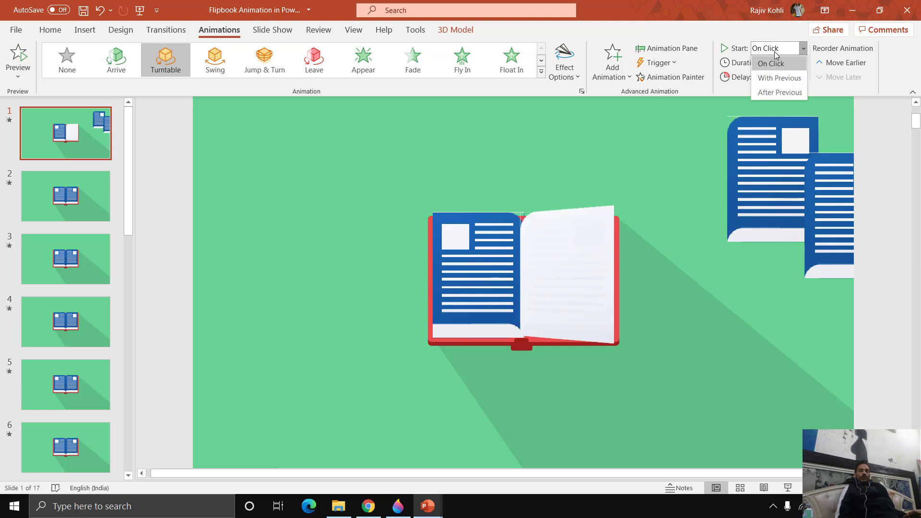
{"action": "left_click", "coordinate": [776, 77]}
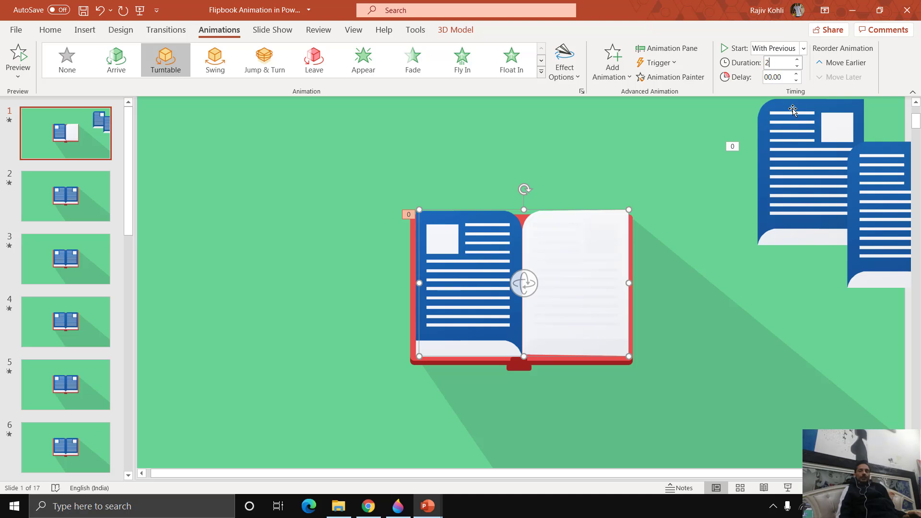
Preview the page turn of slide 1 in the slide show, exit, and select the white page model again
{"action": "left_click", "coordinate": [788, 488]}
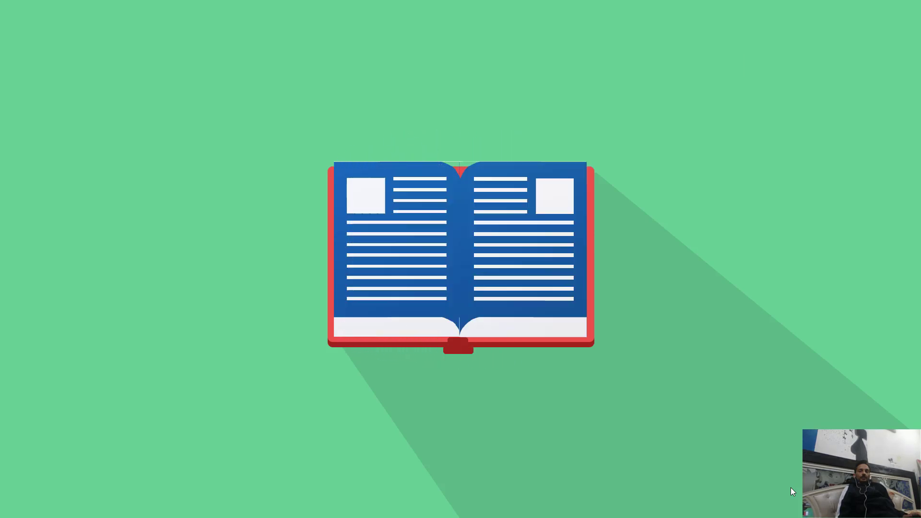
{"action": "key", "text": "Escape"}
{"action": "left_click", "coordinate": [20, 139]}
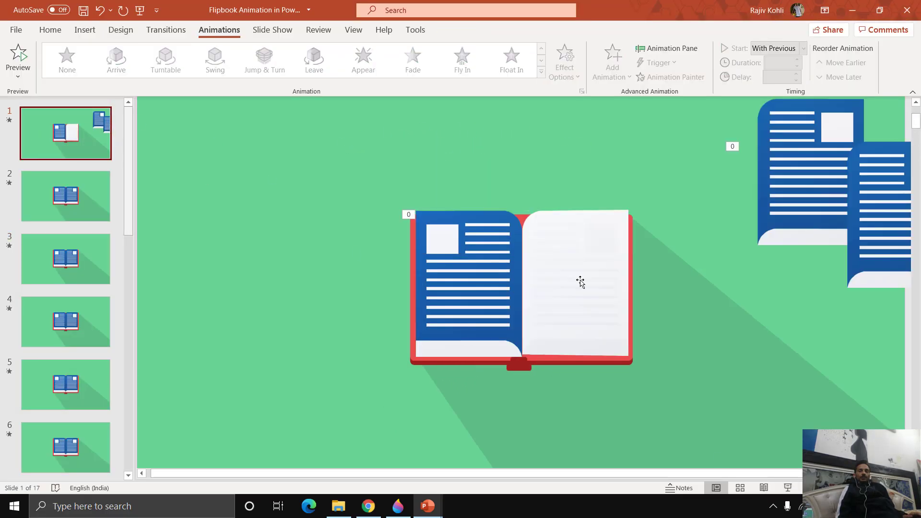
{"action": "left_click", "coordinate": [575, 287]}
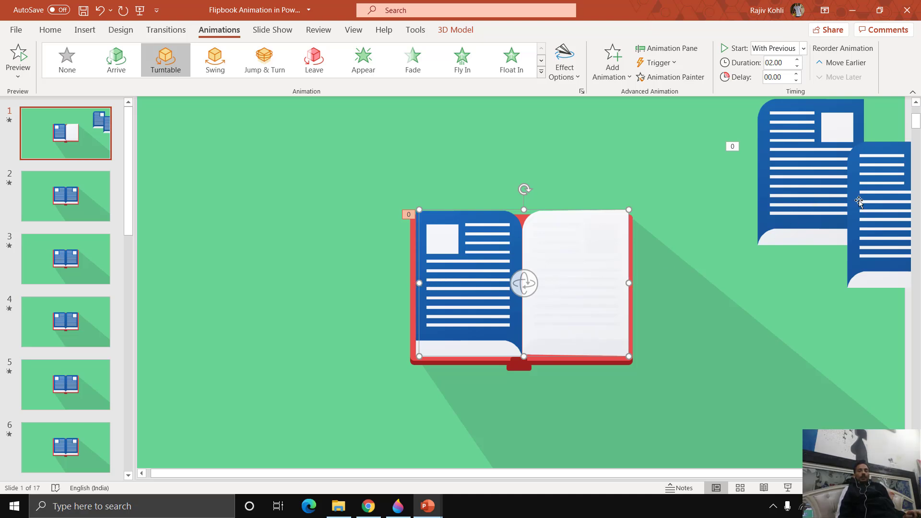
Undo the white page model's animation, sizing and insertion, and put the original blue pages back on the book's right half
{"action": "key", "text": "ctrl+z"}
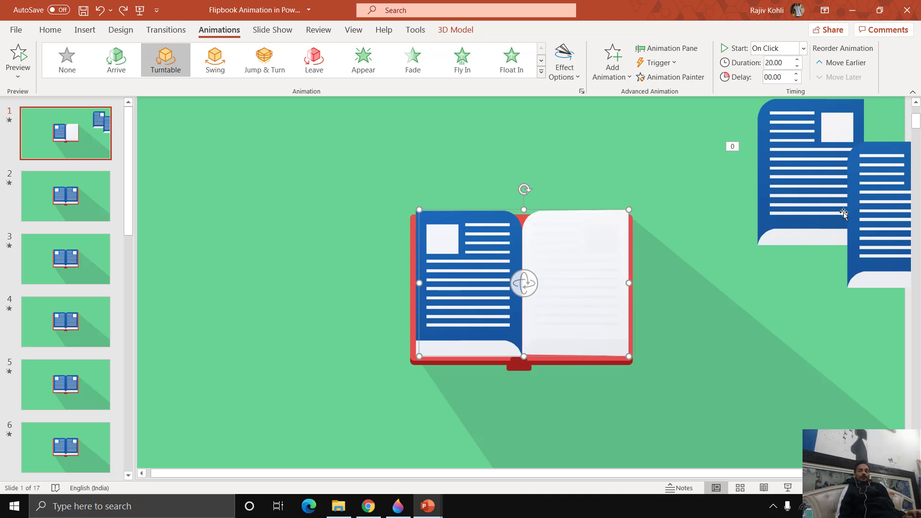
{"action": "key", "text": "ctrl+z"}
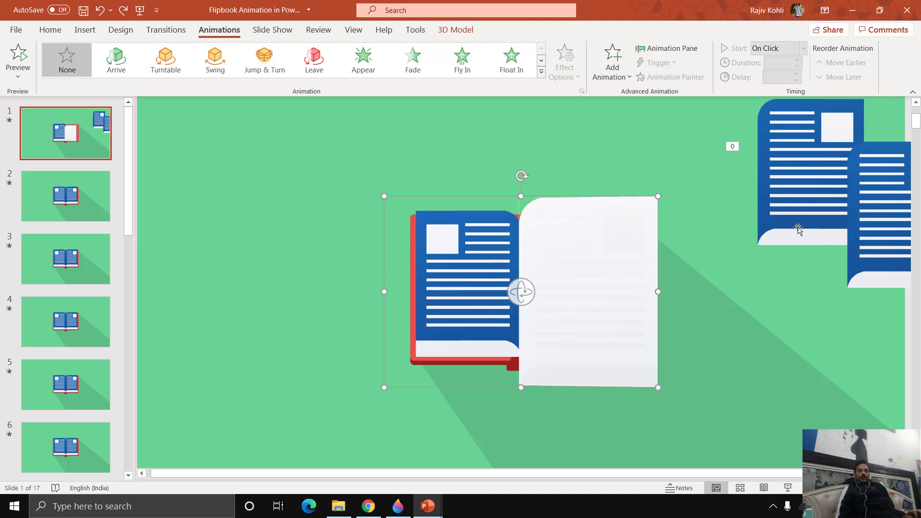
{"action": "key", "text": "ctrl+z"}
{"action": "key", "text": "ctrl+z"}
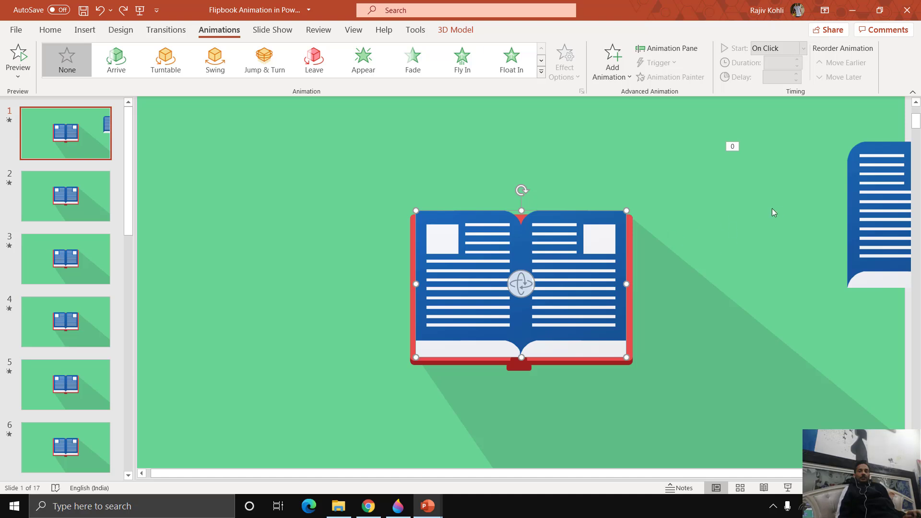
{"action": "key", "text": "ctrl+y"}
{"action": "key", "text": "ctrl+y"}
{"action": "key", "text": "ctrl+y"}
{"action": "key", "text": "ctrl+y"}
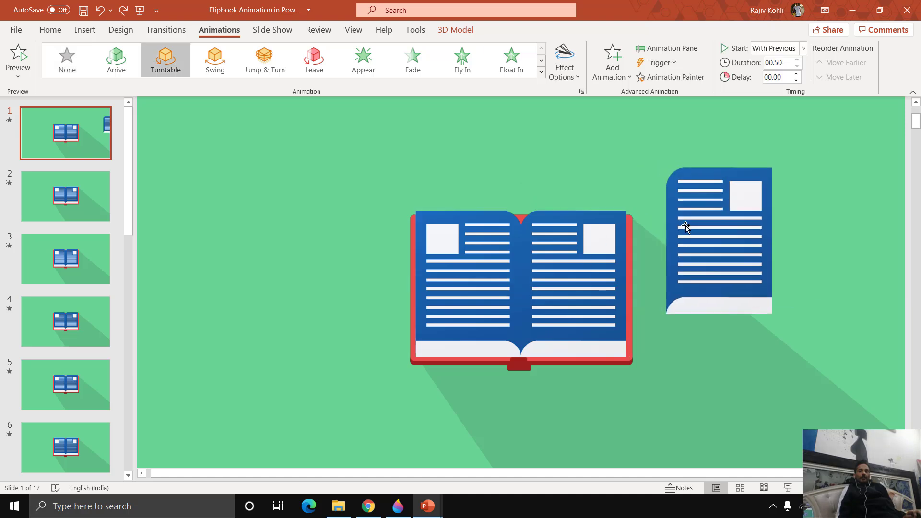
Pull two left pages off the book to reveal the stack beneath, and undo all remaining page moves on slide 1
{"action": "left_click_drag", "start_coordinate": [482, 277], "coordinate": [322, 215]}
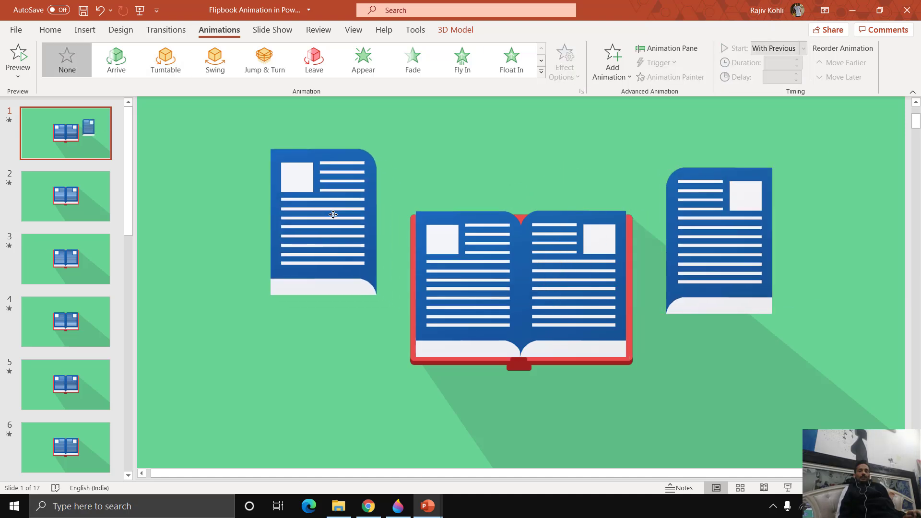
{"action": "left_click_drag", "start_coordinate": [462, 259], "coordinate": [347, 330]}
{"action": "key", "text": "ctrl+z"}
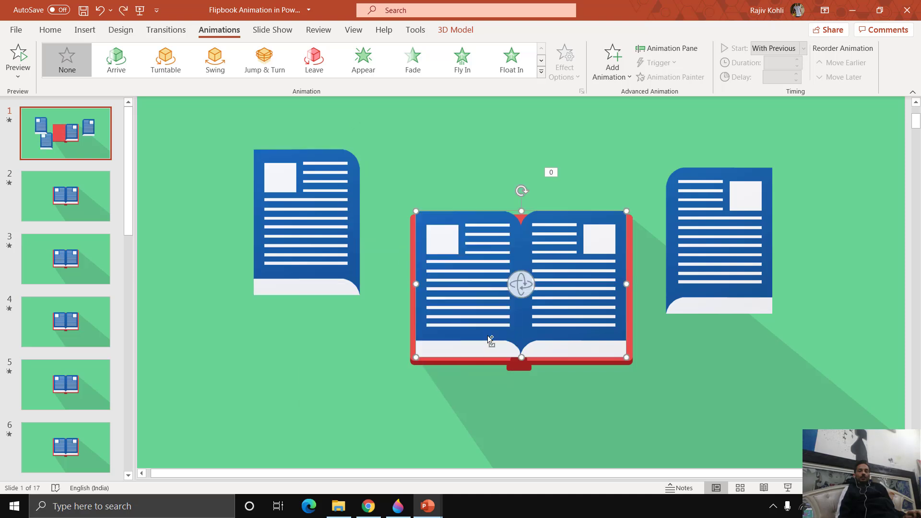
{"action": "key", "text": "ctrl+z"}
{"action": "key", "text": "ctrl+z"}
{"action": "key", "text": "ctrl+z"}
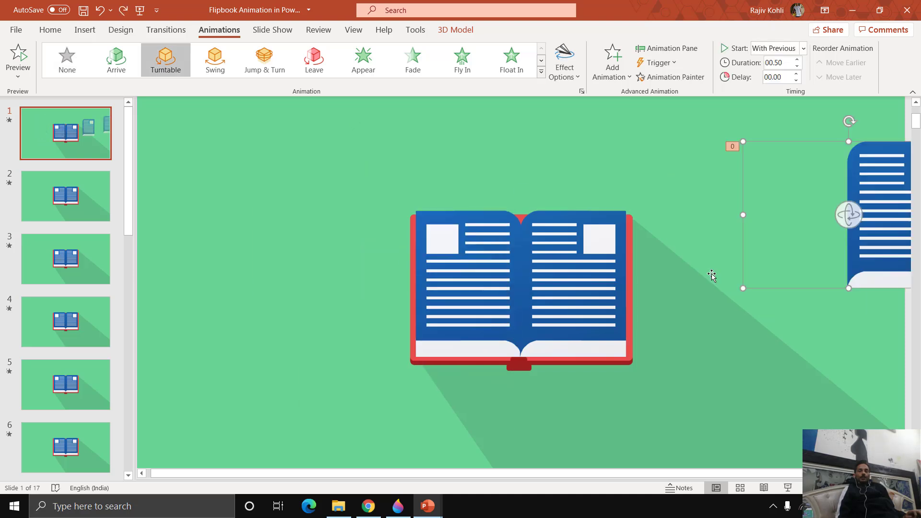
{"action": "key", "text": "ctrl+y"}
{"action": "key", "text": "ctrl+y"}
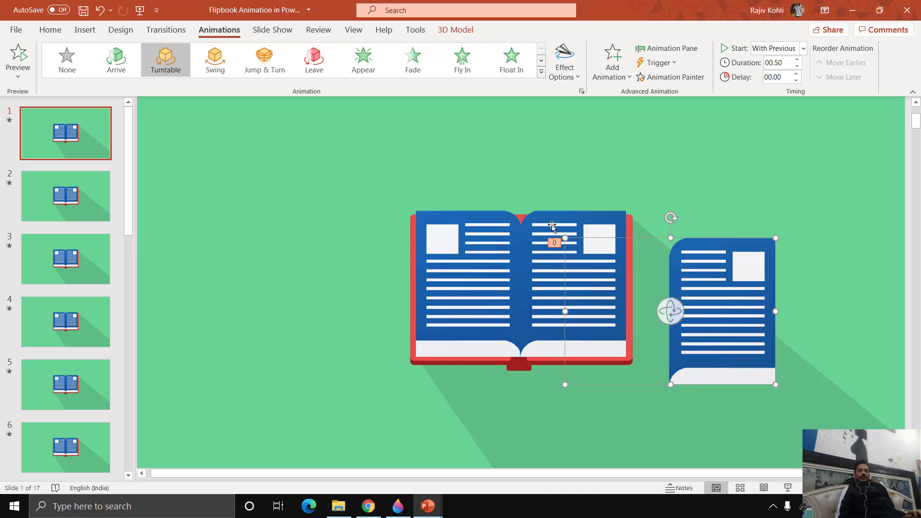
{"action": "key", "text": "ctrl+z"}
{"action": "key", "text": "ctrl+z"}
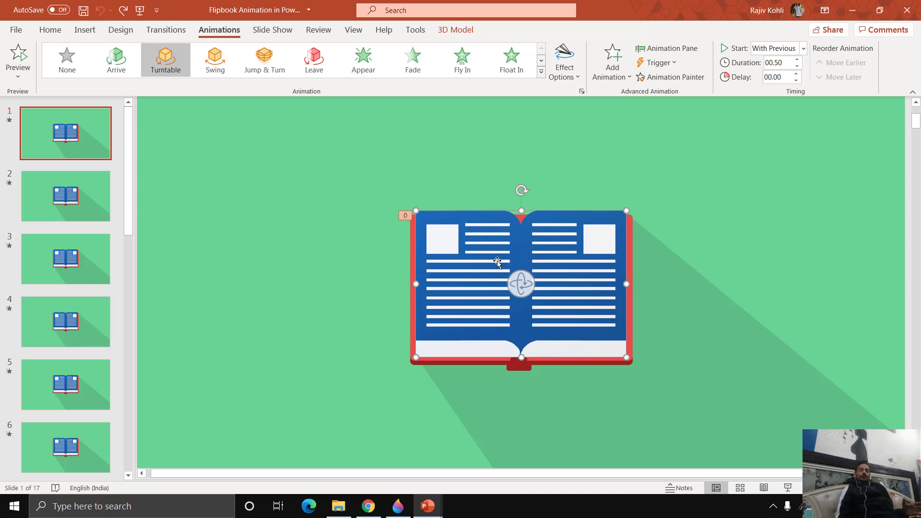
Look through the slide thumbnails, and show the Animation Pane for slide 1 with the book's right page selected
{"action": "left_click", "coordinate": [76, 220]}
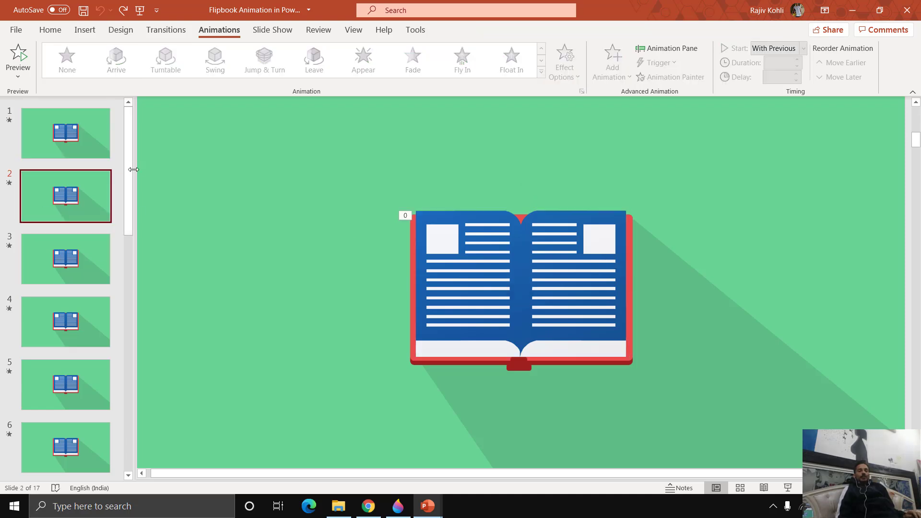
{"action": "left_click_drag", "start_coordinate": [131, 201], "coordinate": [131, 463]}
{"action": "scroll", "coordinate": [133, 363], "scroll_direction": "up", "scroll_amount": 10}
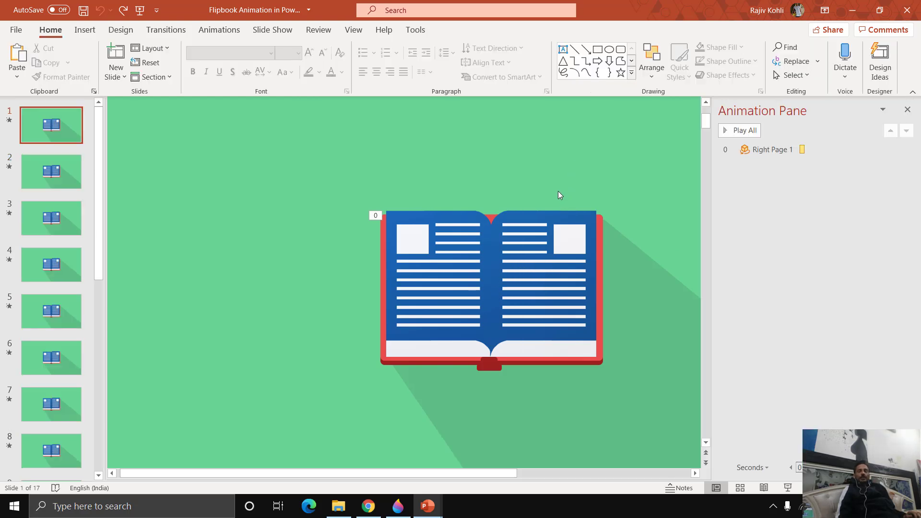
{"action": "left_click", "coordinate": [552, 237]}
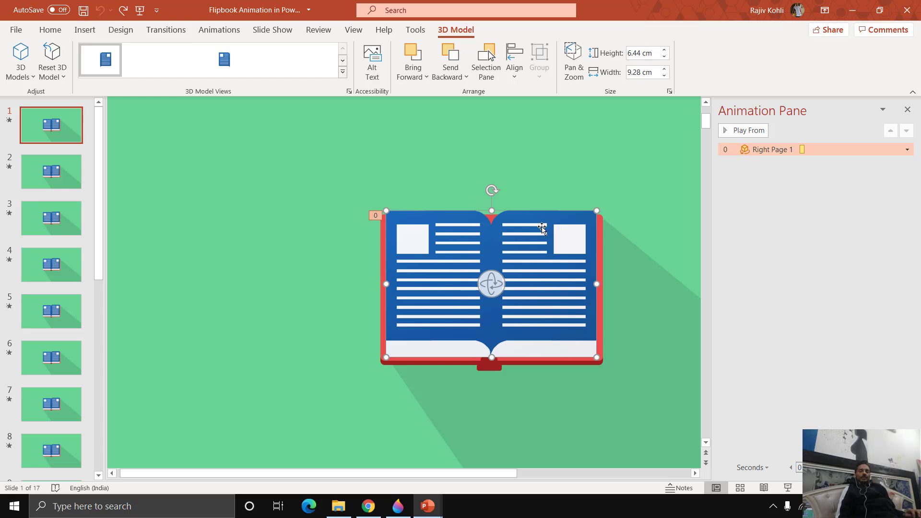
Duplicate the book's right page, place the copy beside the book's left side, and rotate it in 3D to its reverse side
{"action": "left_click", "coordinate": [50, 29]}
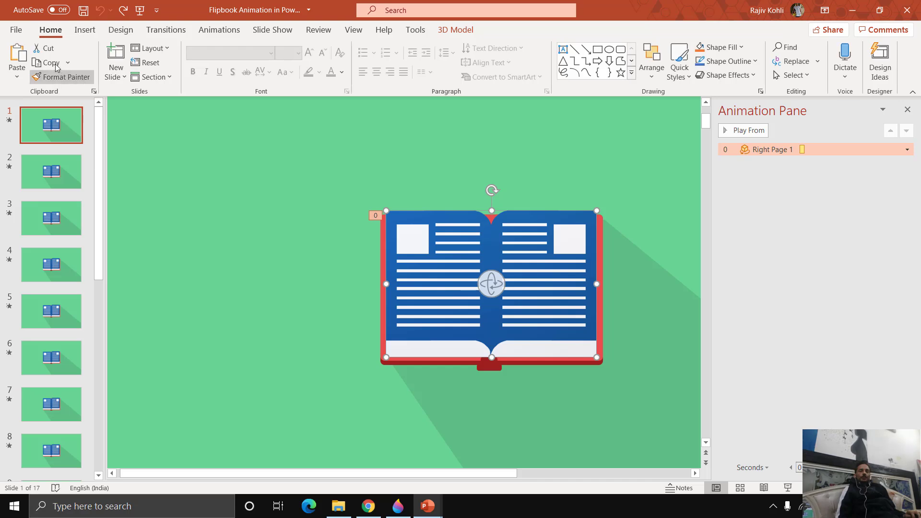
{"action": "left_click", "coordinate": [50, 63]}
{"action": "left_click", "coordinate": [17, 55]}
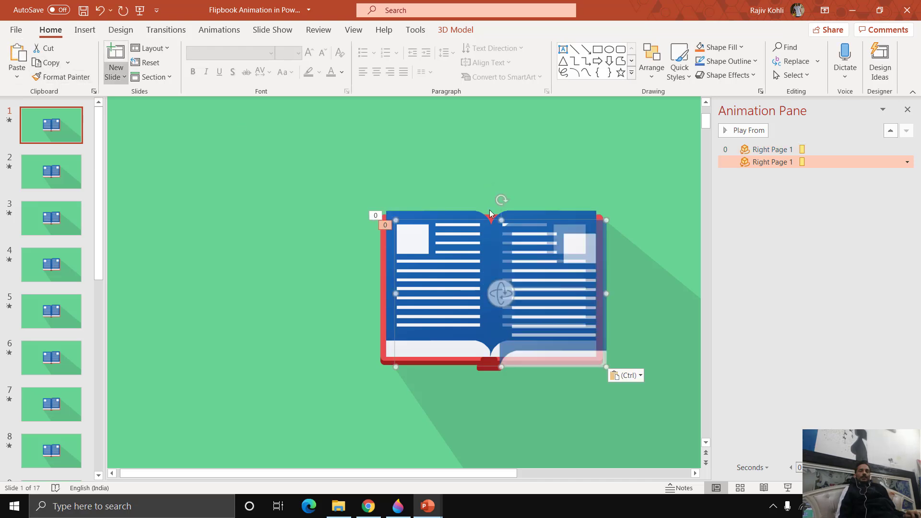
{"action": "left_click_drag", "start_coordinate": [527, 267], "coordinate": [254, 191]}
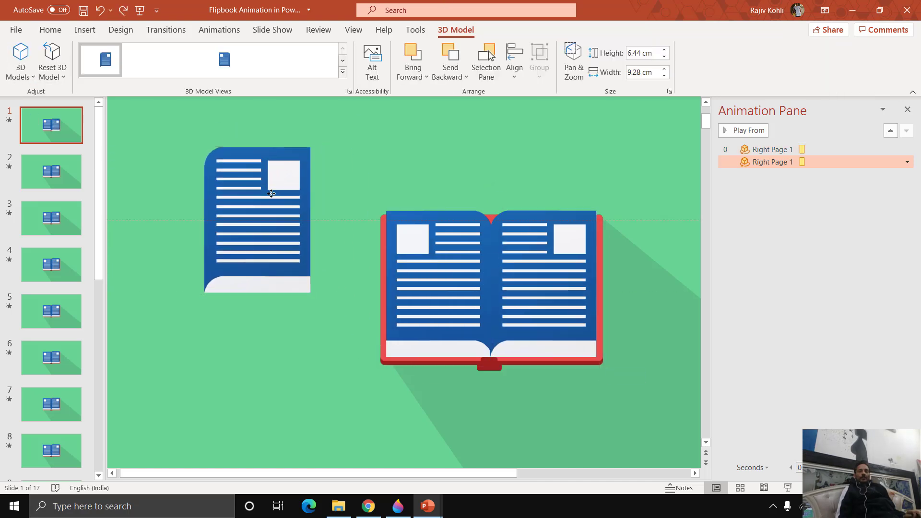
{"action": "left_click_drag", "start_coordinate": [212, 214], "coordinate": [206, 185]}
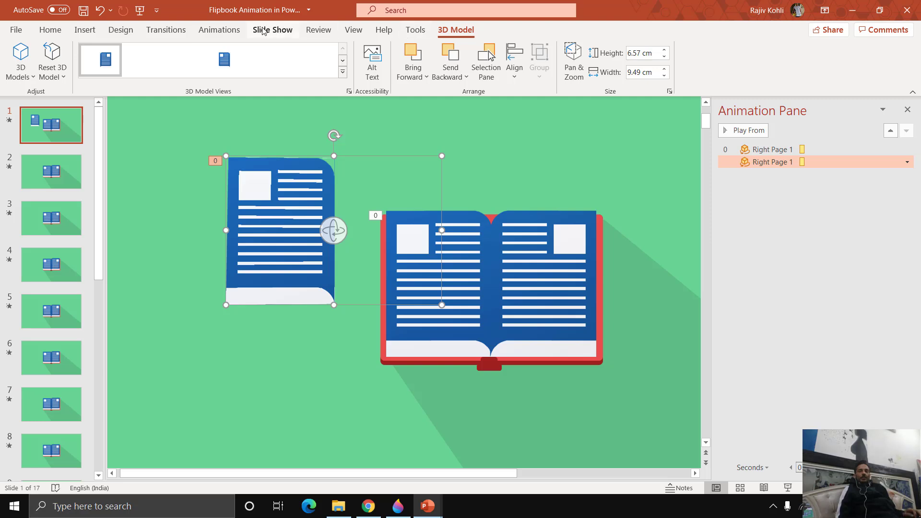
Set the copied page's Turntable direction to Right and delete the copy from slide 1
{"action": "left_click", "coordinate": [235, 32]}
{"action": "left_click", "coordinate": [564, 67]}
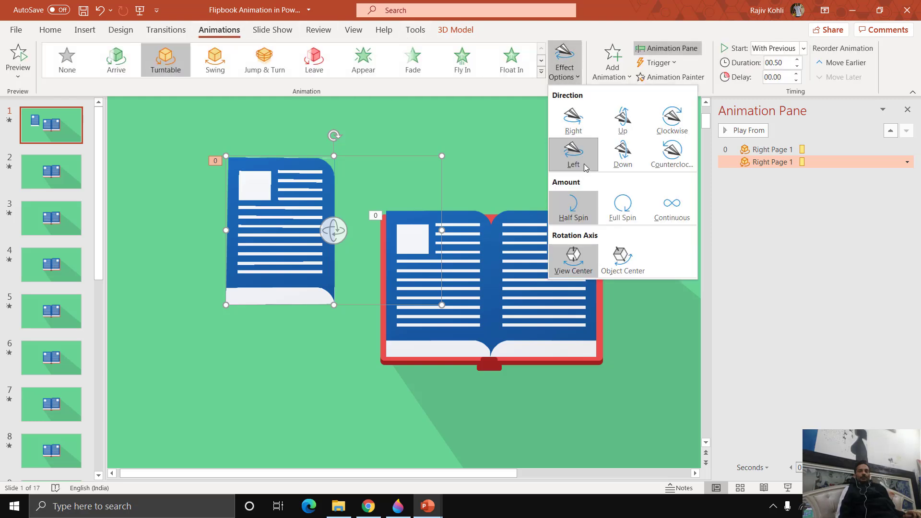
{"action": "left_click", "coordinate": [572, 121]}
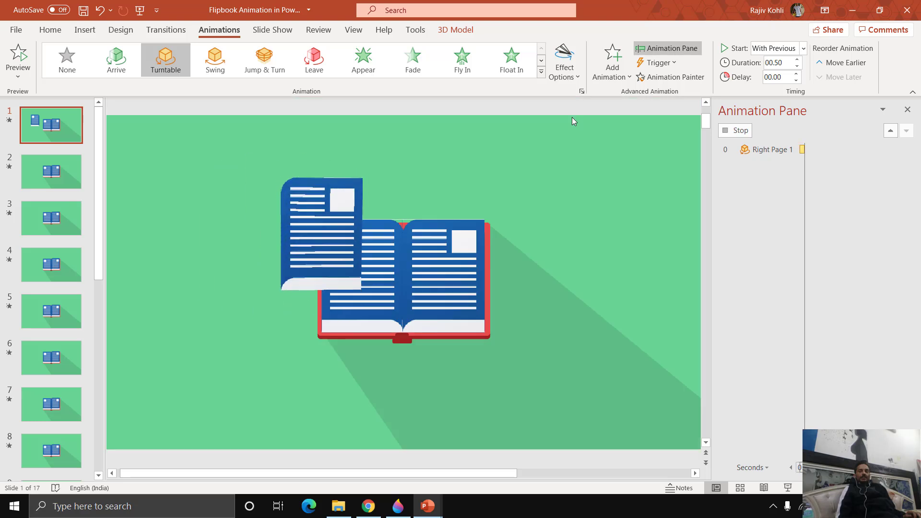
{"action": "left_click", "coordinate": [204, 125]}
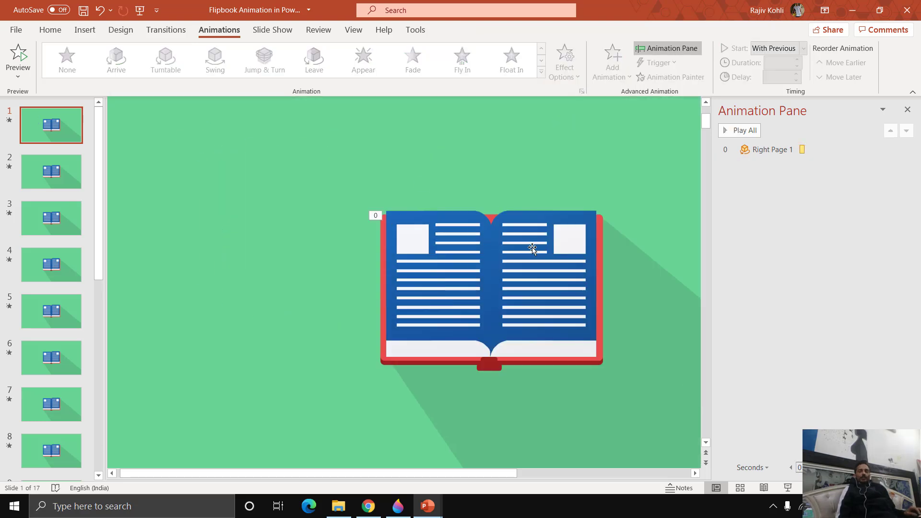
Duplicate slide 1 and select the book's right page on the new slide
{"action": "left_click", "coordinate": [542, 257]}
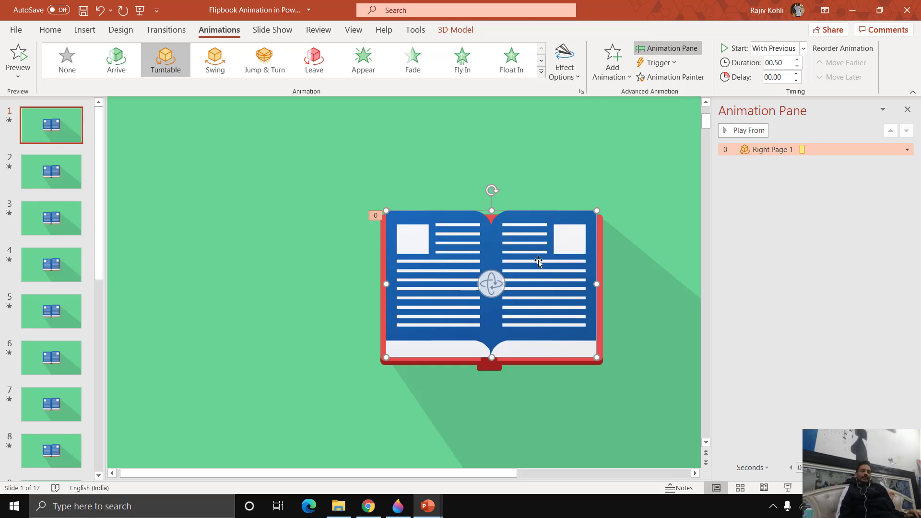
{"action": "right_click", "coordinate": [61, 127]}
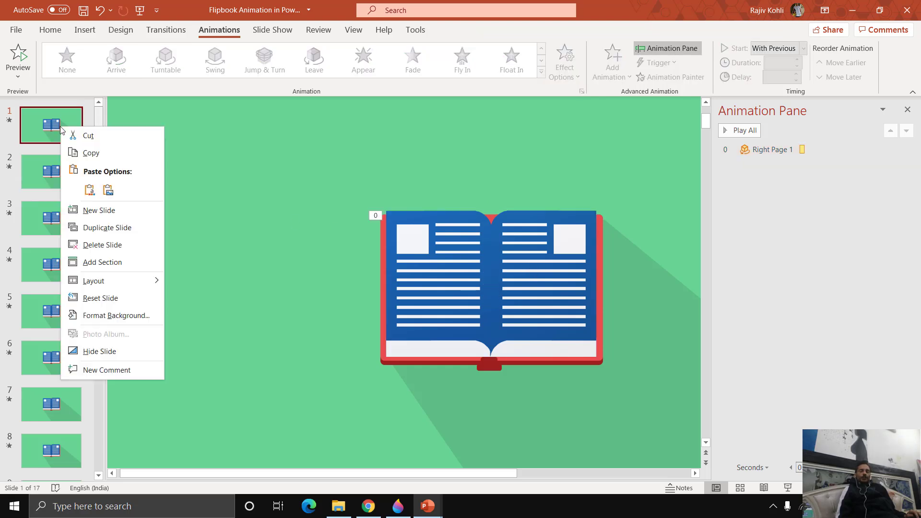
{"action": "left_click", "coordinate": [107, 227]}
{"action": "left_click", "coordinate": [519, 259]}
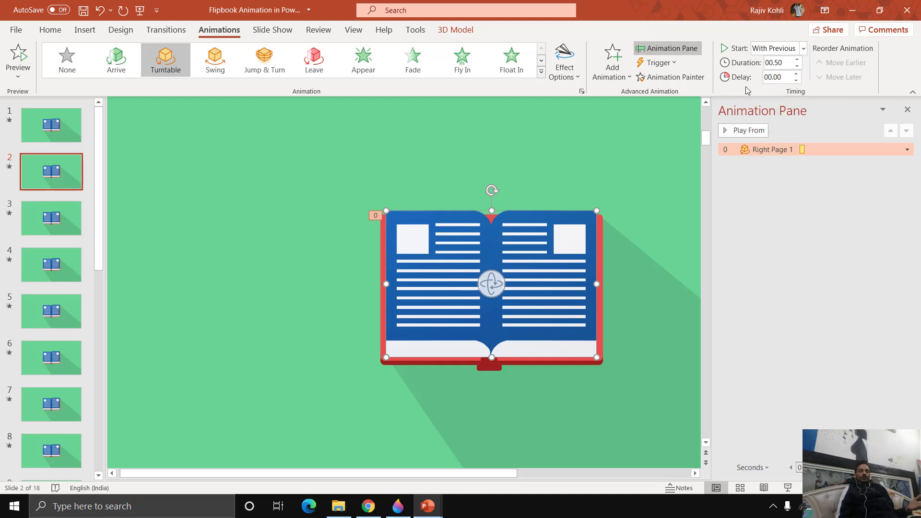
Look through the slides from slide 3 onward, examining which page is animated on each one
{"action": "left_click", "coordinate": [48, 224]}
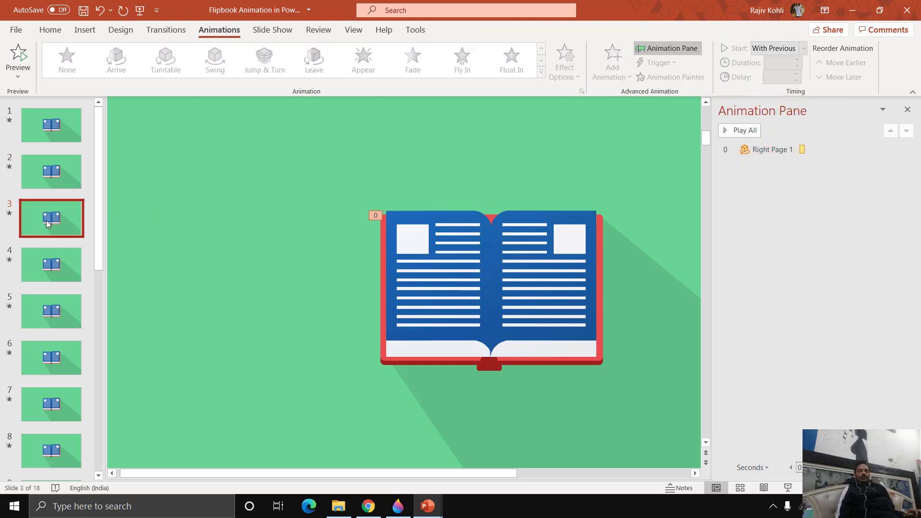
{"action": "key", "text": "Down"}
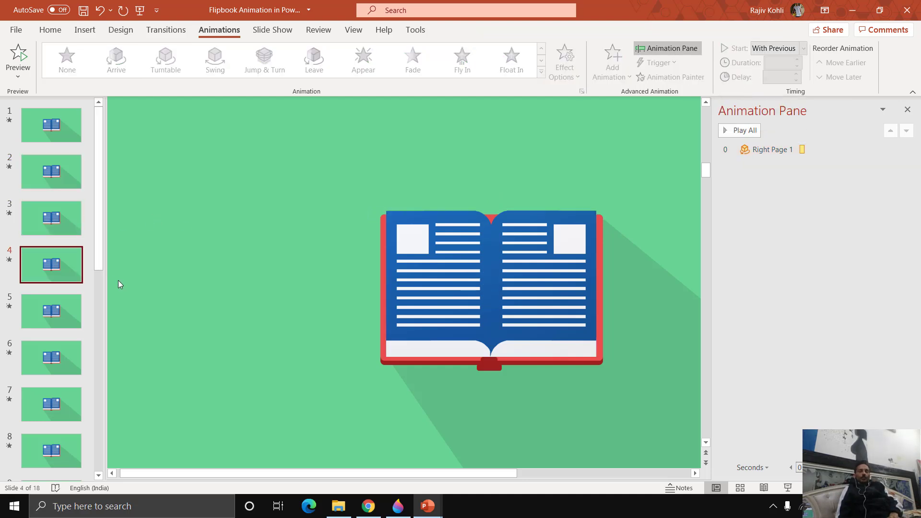
{"action": "key", "text": "Down"}
{"action": "key", "text": "Down"}
{"action": "key", "text": "Down"}
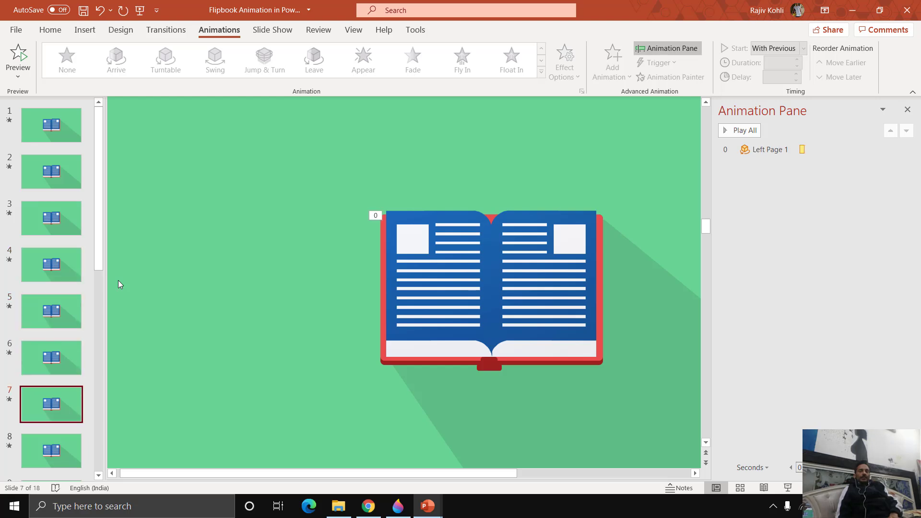
{"action": "key", "text": "Down"}
{"action": "key", "text": "Down"}
{"action": "key", "text": "Down"}
{"action": "key", "text": "Down"}
{"action": "key", "text": "Down"}
{"action": "key", "text": "Down"}
{"action": "key", "text": "Down"}
{"action": "key", "text": "Down"}
Return to slide 1, play the page-flip animation in the slide show, and exit
{"action": "left_click_drag", "start_coordinate": [100, 300], "coordinate": [93, 113]}
{"action": "left_click", "coordinate": [51, 124]}
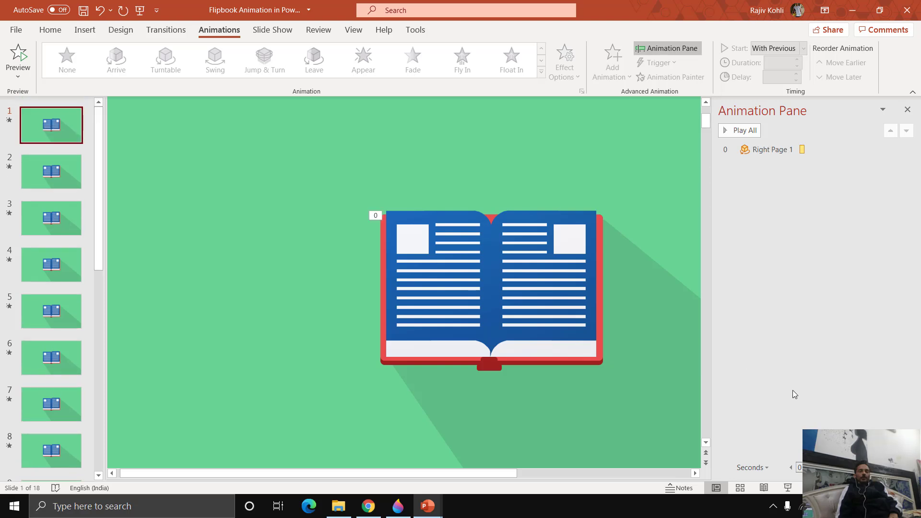
{"action": "left_click", "coordinate": [788, 488]}
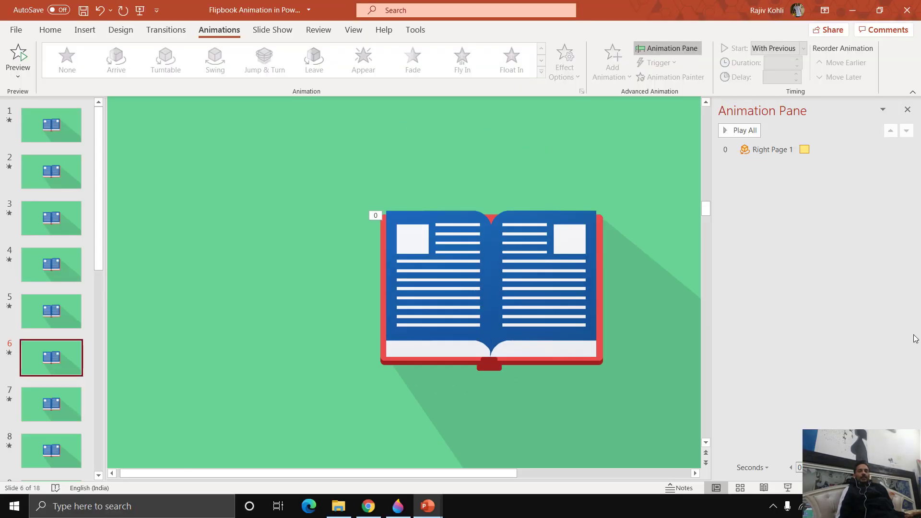
{"action": "key", "text": "Escape"}
Open the presentation Flipbook Animation in PowerPoint with Character on Top, play its slide show, and exit
{"action": "left_click", "coordinate": [344, 507]}
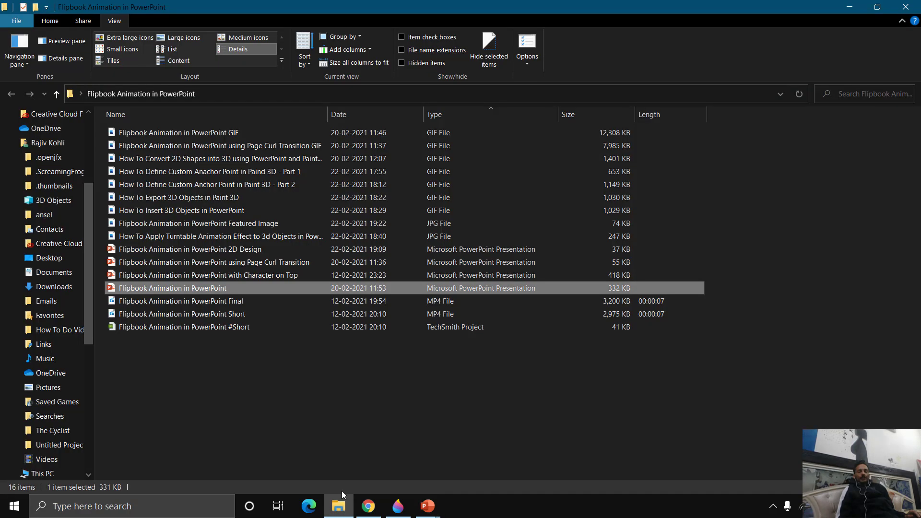
{"action": "double_click", "coordinate": [260, 275]}
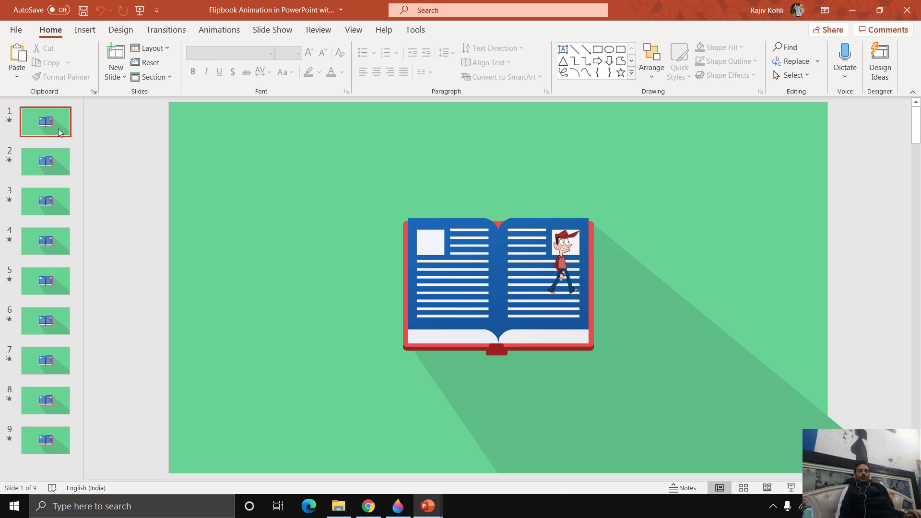
{"action": "left_click", "coordinate": [792, 488]}
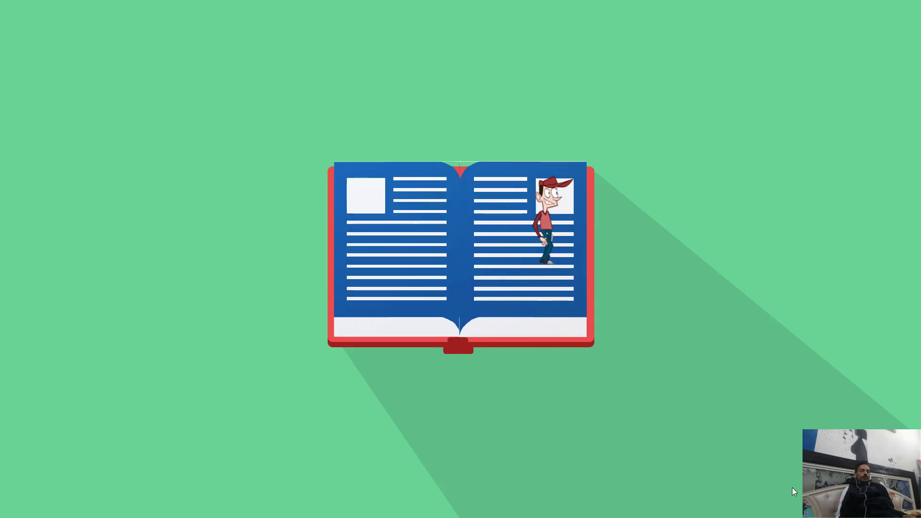
{"action": "key", "text": "Escape"}
Switch back to the flipbook presentation without the character, move slide 1's right page off the book to its left, and tilt it in 3D
{"action": "mouse_move", "coordinate": [427, 506]}
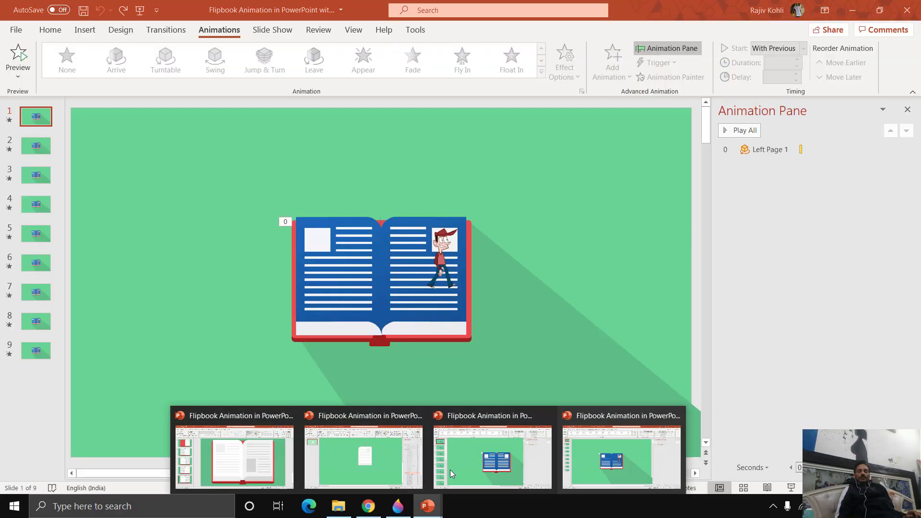
{"action": "left_click", "coordinate": [495, 456]}
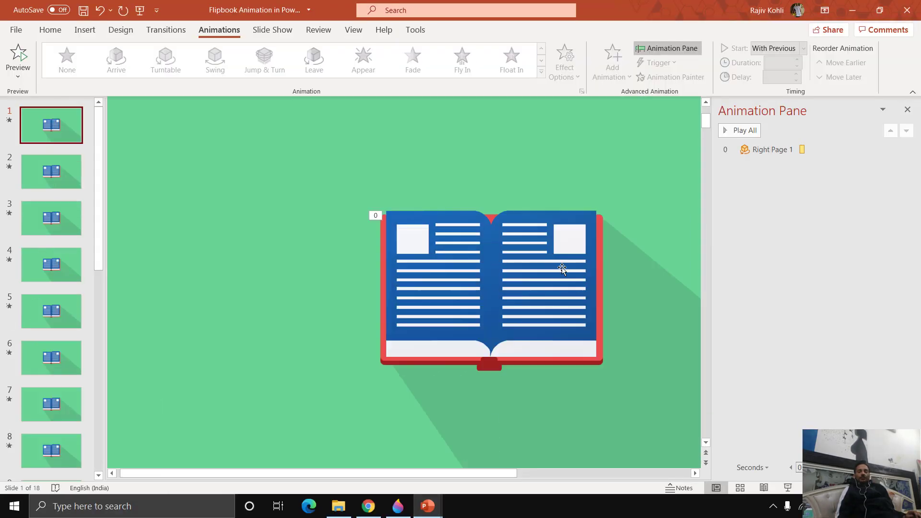
{"action": "left_click", "coordinate": [579, 213]}
{"action": "left_click_drag", "start_coordinate": [580, 218], "coordinate": [280, 205]}
{"action": "left_click_drag", "start_coordinate": [212, 257], "coordinate": [212, 166]}
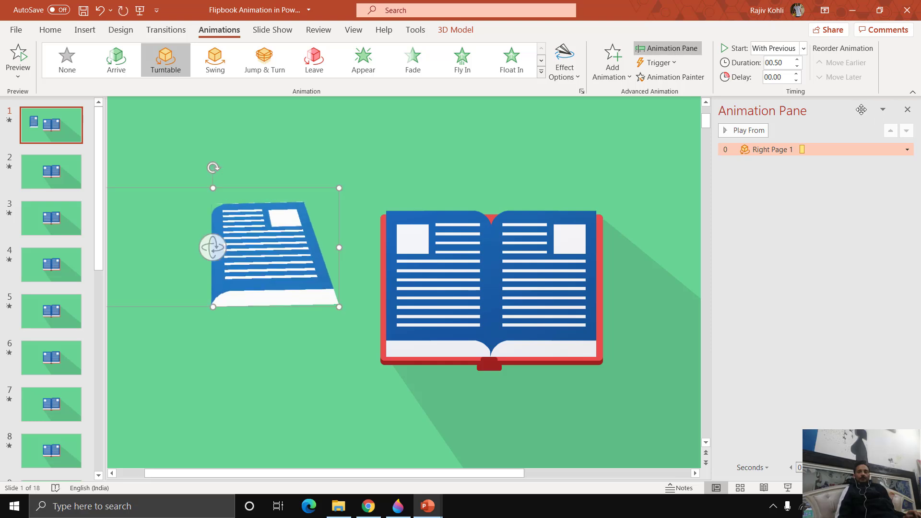
Set the tilted page's Turntable duration to 03.00 and preview slide 1 in the slide show
{"action": "left_click", "coordinate": [783, 63]}
{"action": "key", "text": "Return"}
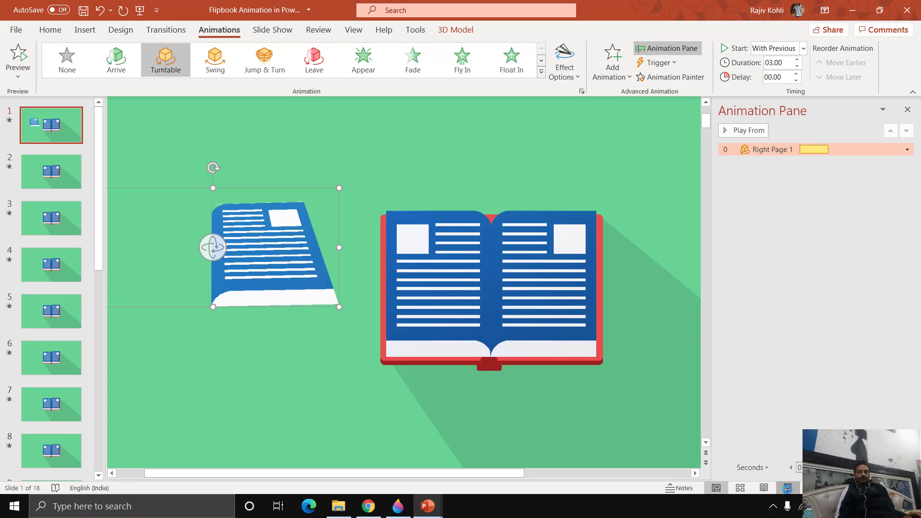
{"action": "left_click", "coordinate": [787, 488]}
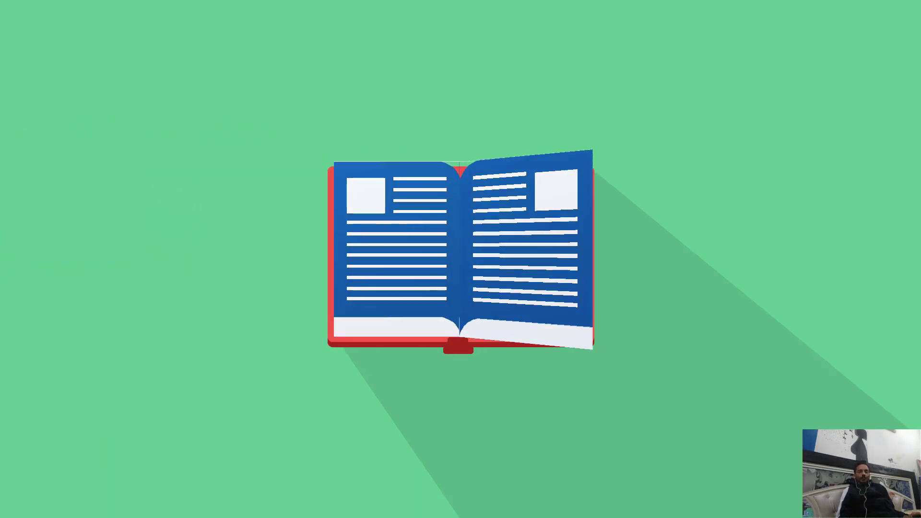
{"action": "key", "text": "Escape"}
{"action": "left_click", "coordinate": [68, 119]}
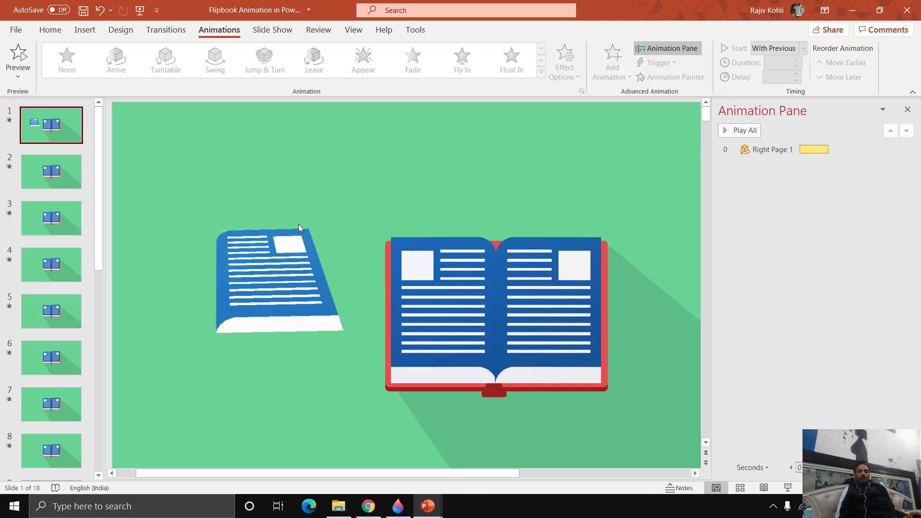
Move the tilted page slightly up and closer to the book, and show its full gallery of 3D model views
{"action": "left_click", "coordinate": [278, 270]}
{"action": "left_click_drag", "start_coordinate": [278, 270], "coordinate": [300, 244]}
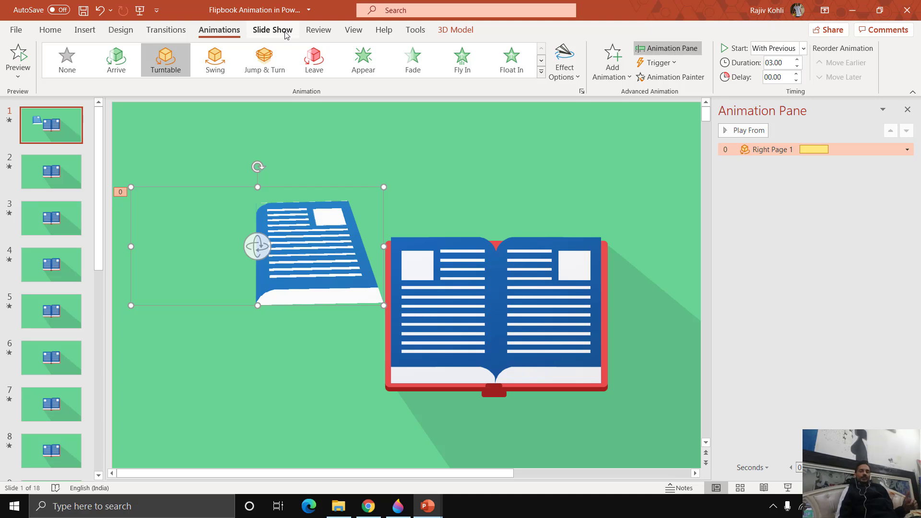
{"action": "left_click", "coordinate": [455, 30]}
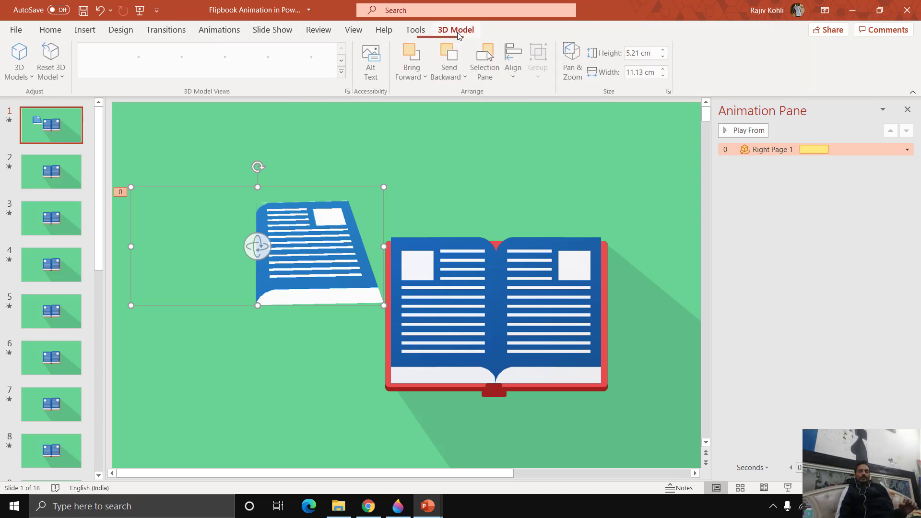
{"action": "left_click", "coordinate": [342, 75]}
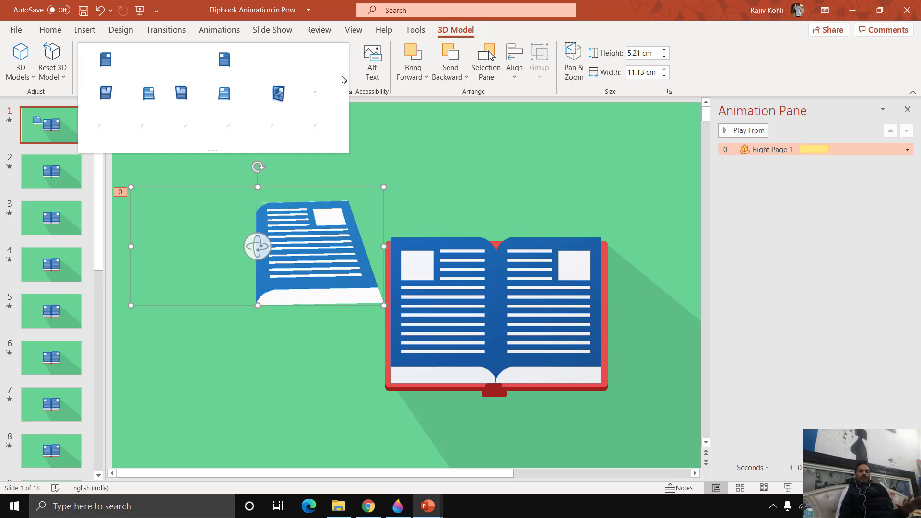